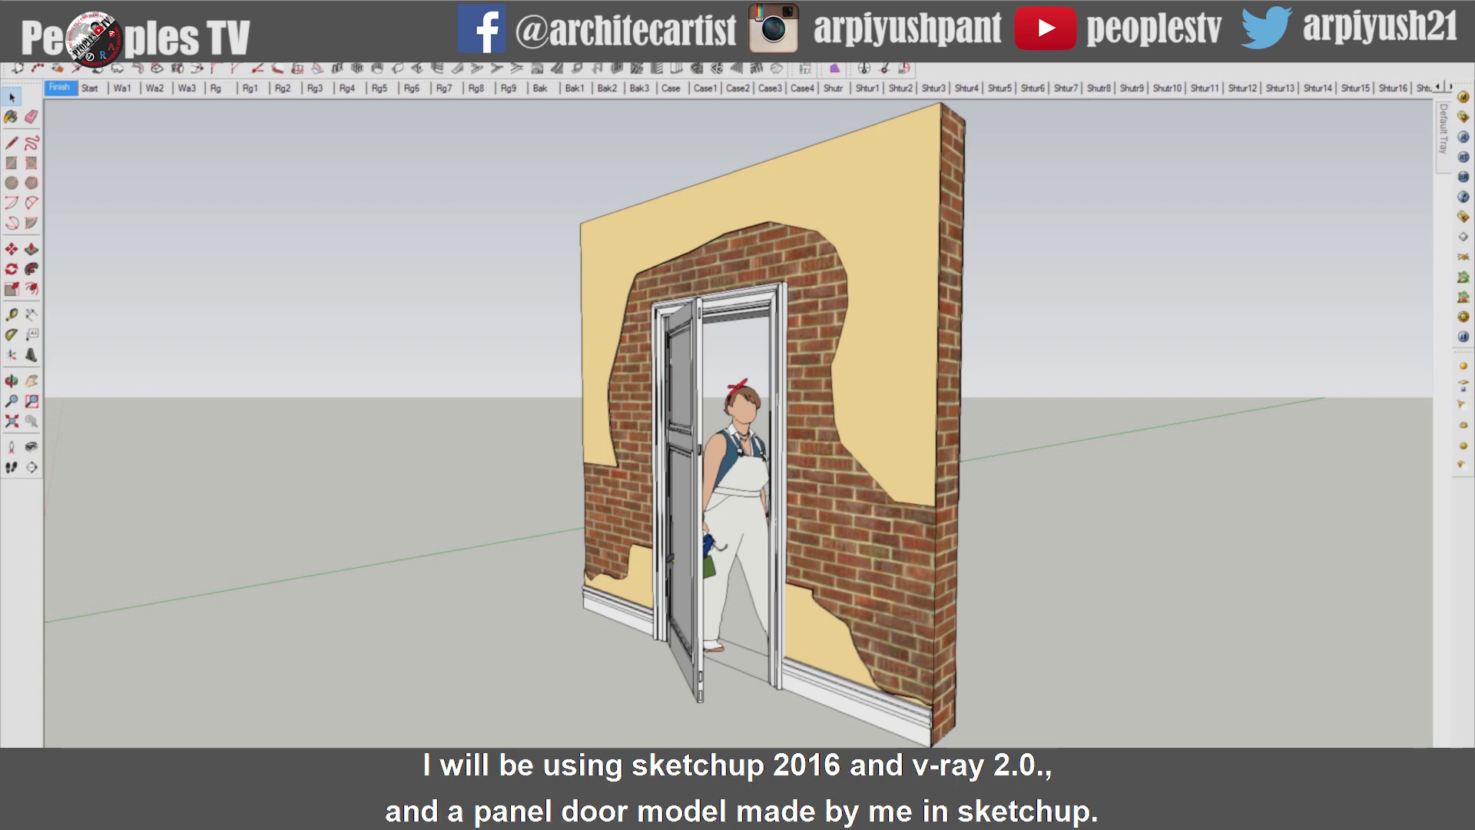
Open the V-Ray Options Editor and browse the Global switches and System rollouts.
{"action": "middle_click_drag", "start_coordinate": [1014, 662], "coordinate": [991, 662]}
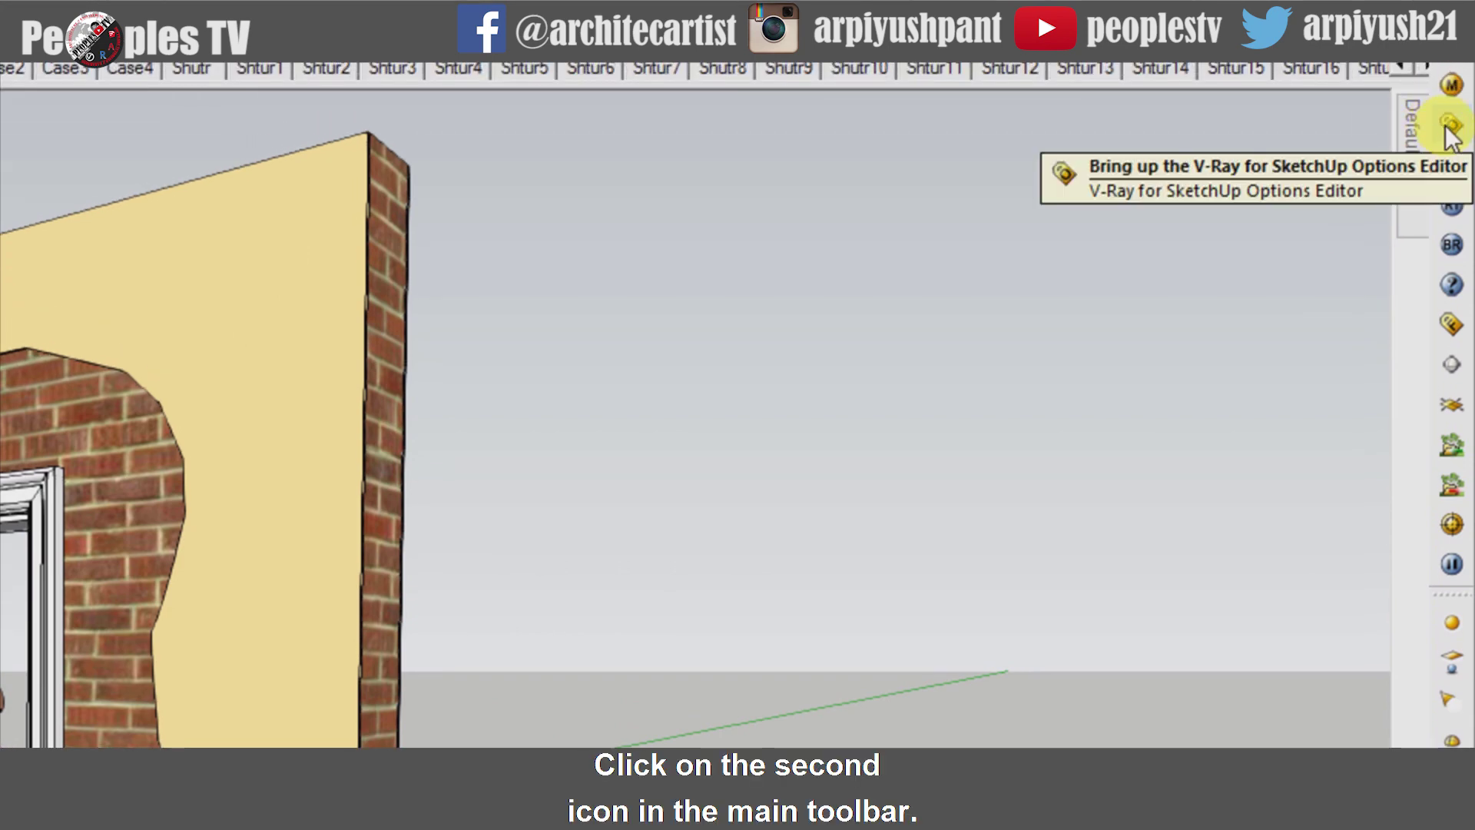
{"action": "left_click", "coordinate": [1445, 126]}
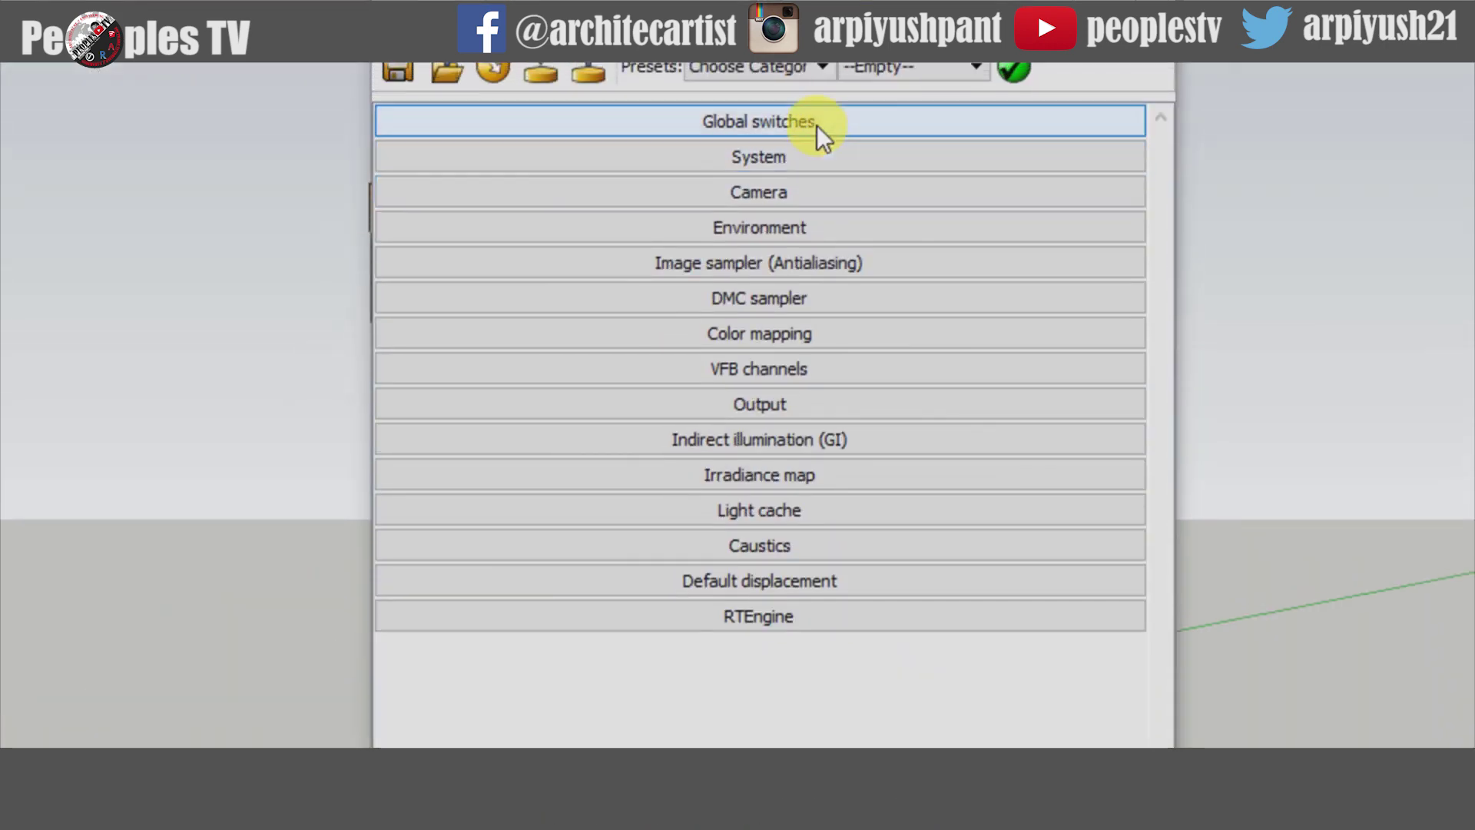
{"action": "left_click", "coordinate": [778, 193]}
{"action": "left_click", "coordinate": [818, 126]}
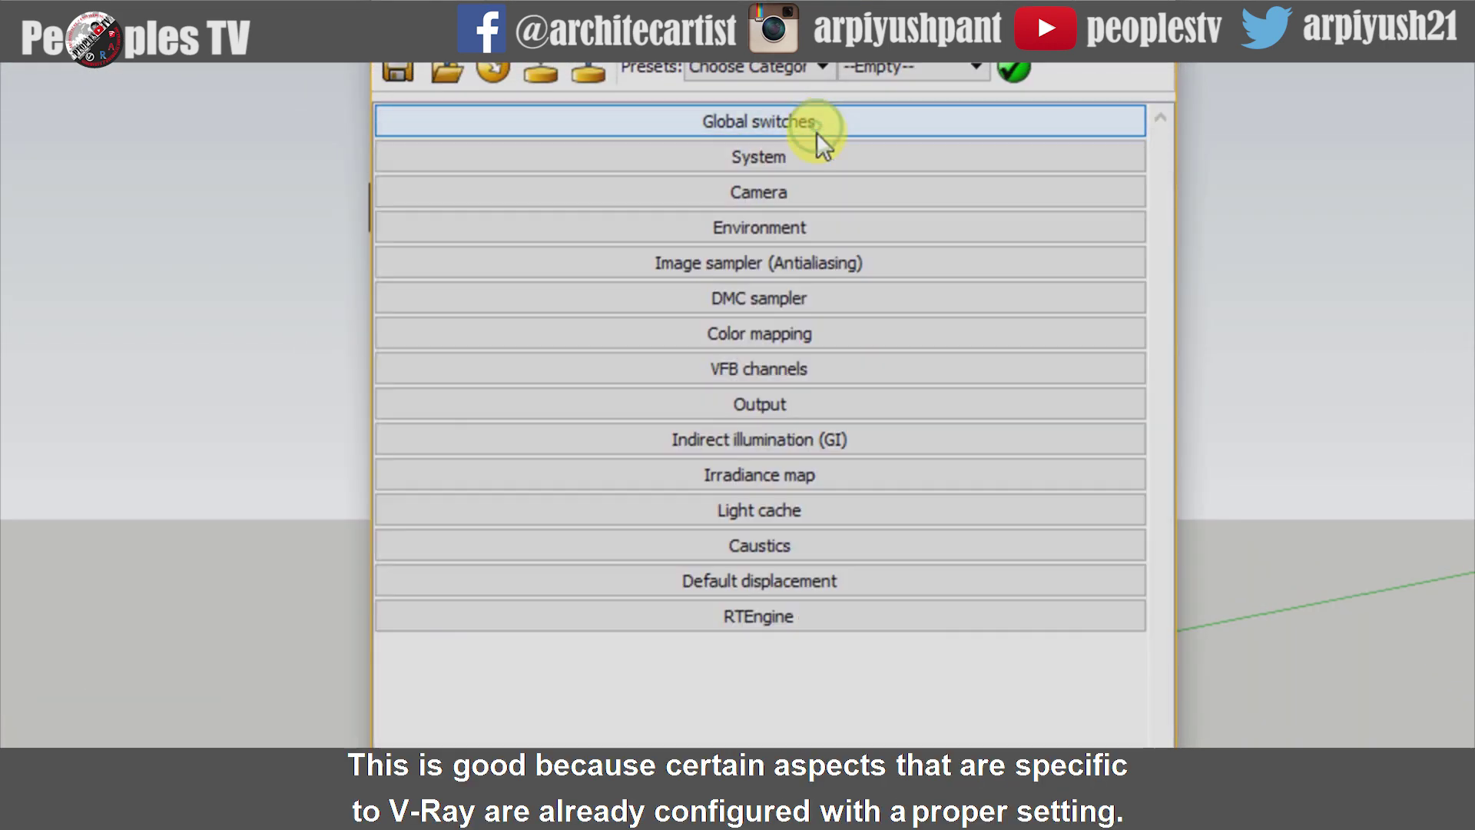
{"action": "left_click", "coordinate": [813, 151]}
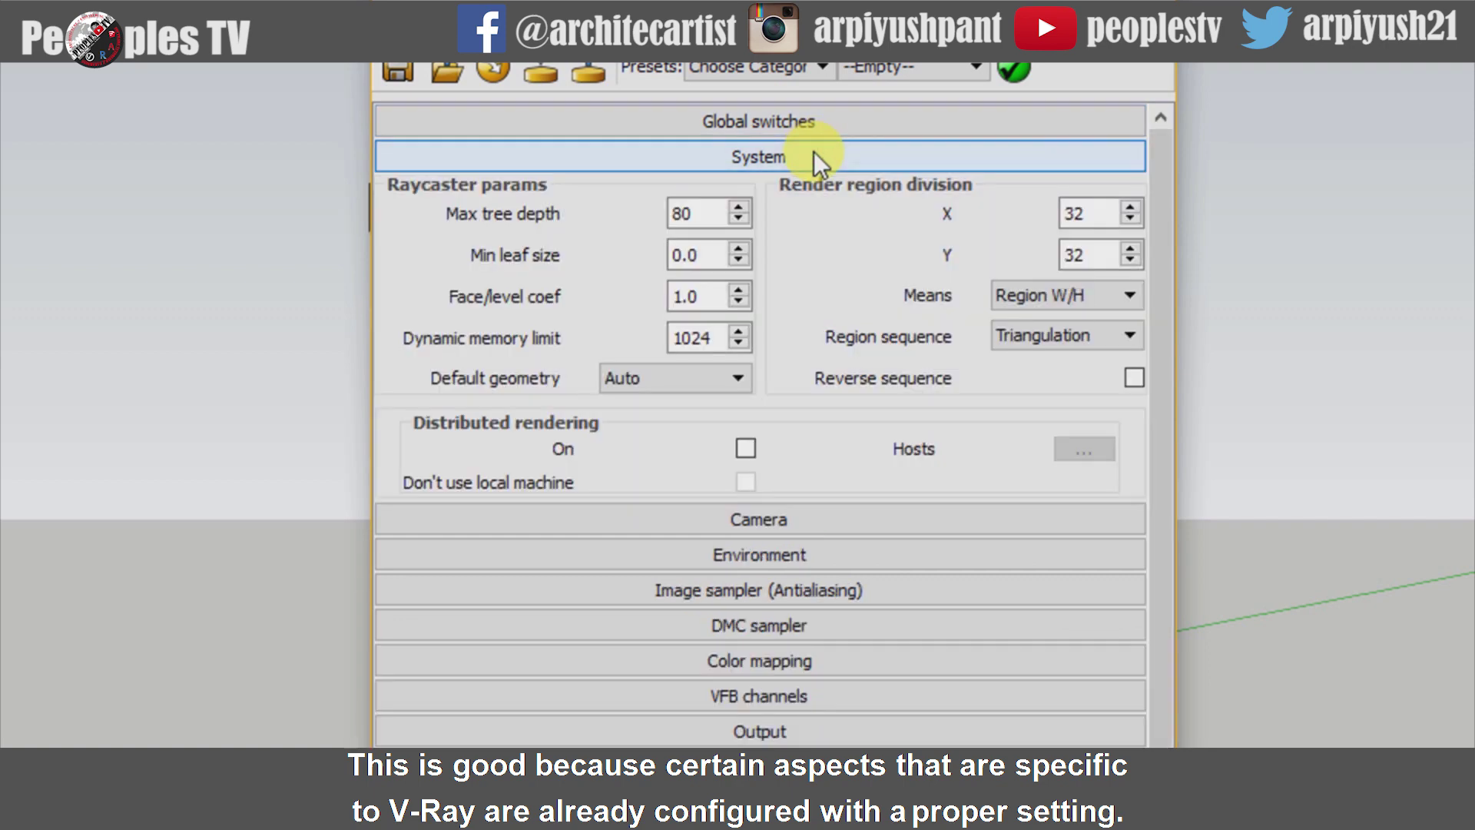
{"action": "left_click", "coordinate": [813, 150]}
Browse the Camera, Environment, Image sampler and DMC sampler rollouts, collapsing each again.
{"action": "left_click", "coordinate": [807, 182]}
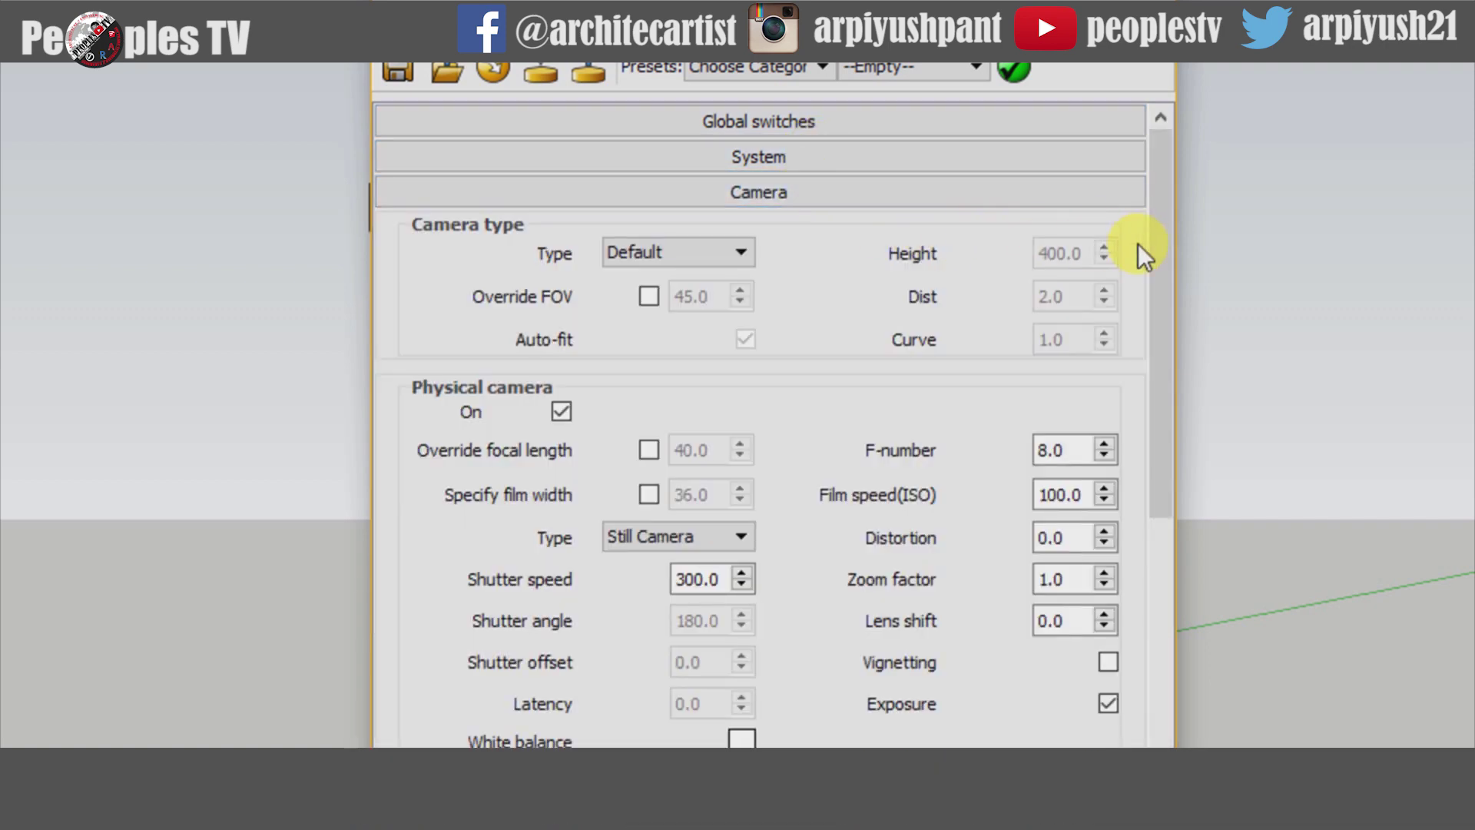
{"action": "mouse_move", "coordinate": [1156, 252]}
{"action": "left_mouse_down"}
{"action": "mouse_move", "coordinate": [1169, 511]}
{"action": "mouse_move", "coordinate": [1168, 242]}
{"action": "left_mouse_up"}
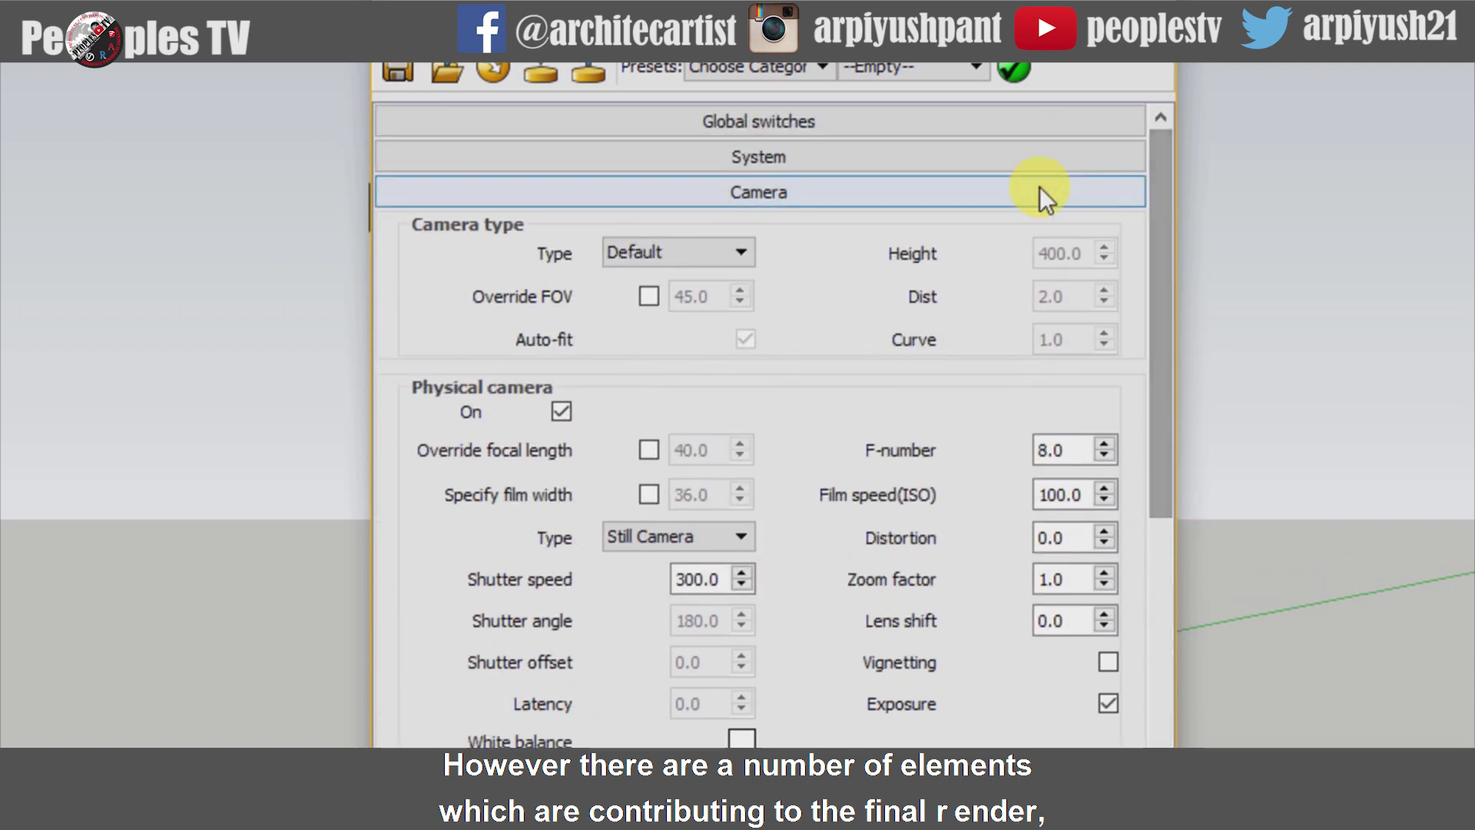
{"action": "left_click", "coordinate": [999, 191]}
{"action": "left_click", "coordinate": [937, 221]}
{"action": "left_click", "coordinate": [937, 221]}
{"action": "left_click", "coordinate": [891, 264]}
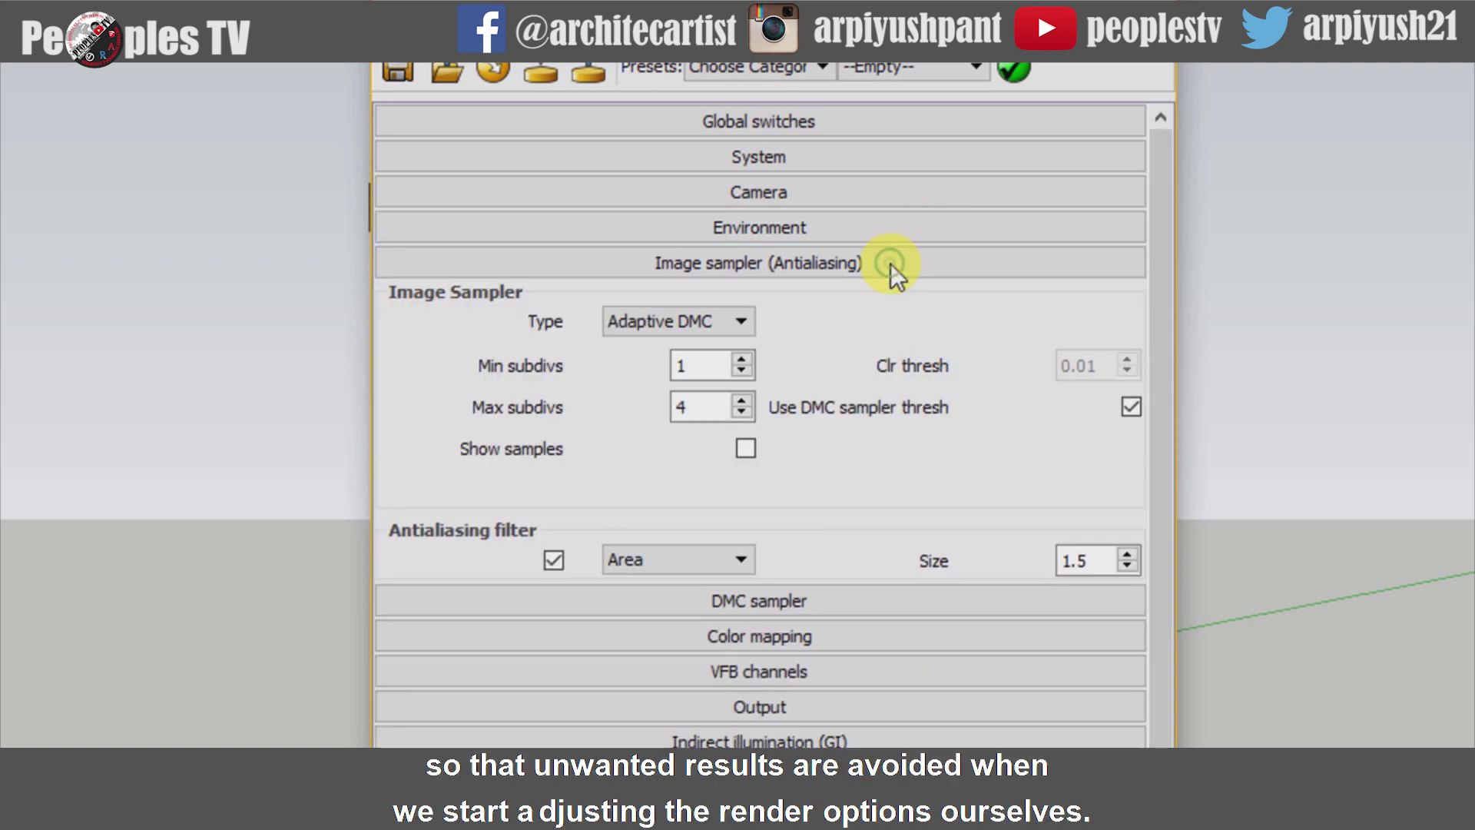
{"action": "left_click", "coordinate": [891, 264]}
{"action": "left_click", "coordinate": [883, 297]}
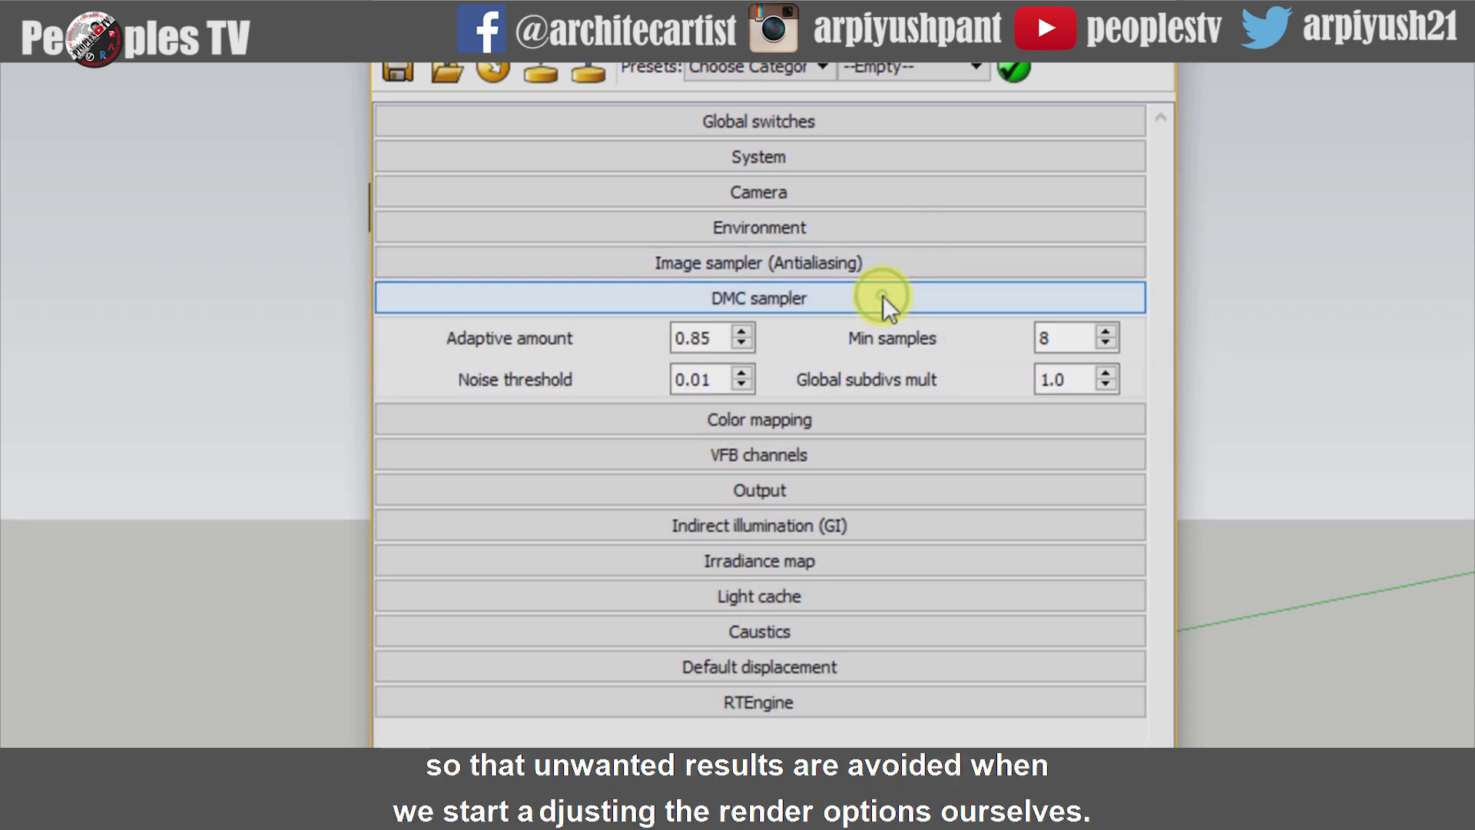
{"action": "left_click", "coordinate": [883, 297]}
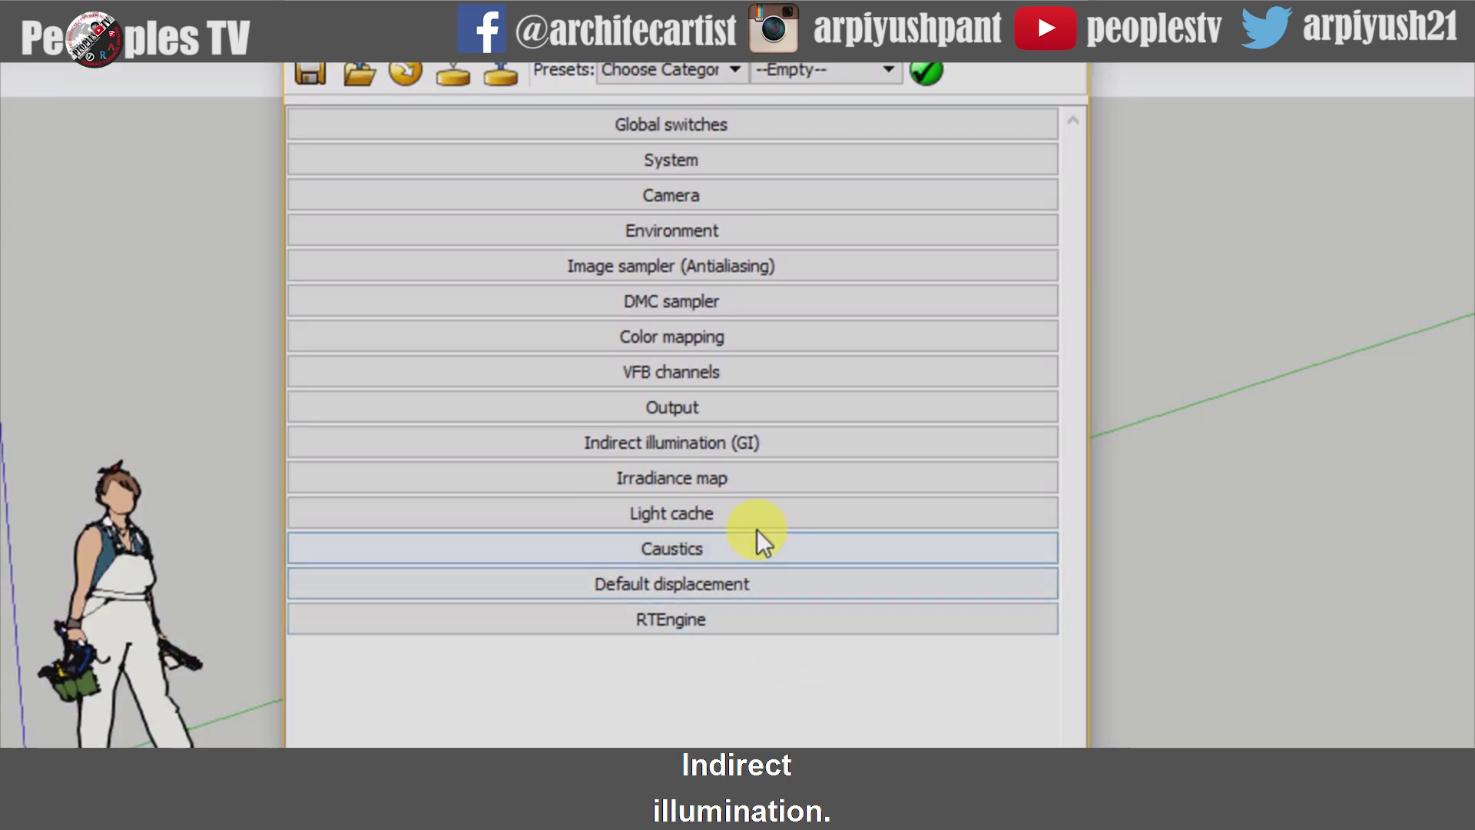
Expand Indirect illumination and Environment, then bring up the TexSky editor for the GI skylight.
{"action": "left_click", "coordinate": [729, 449]}
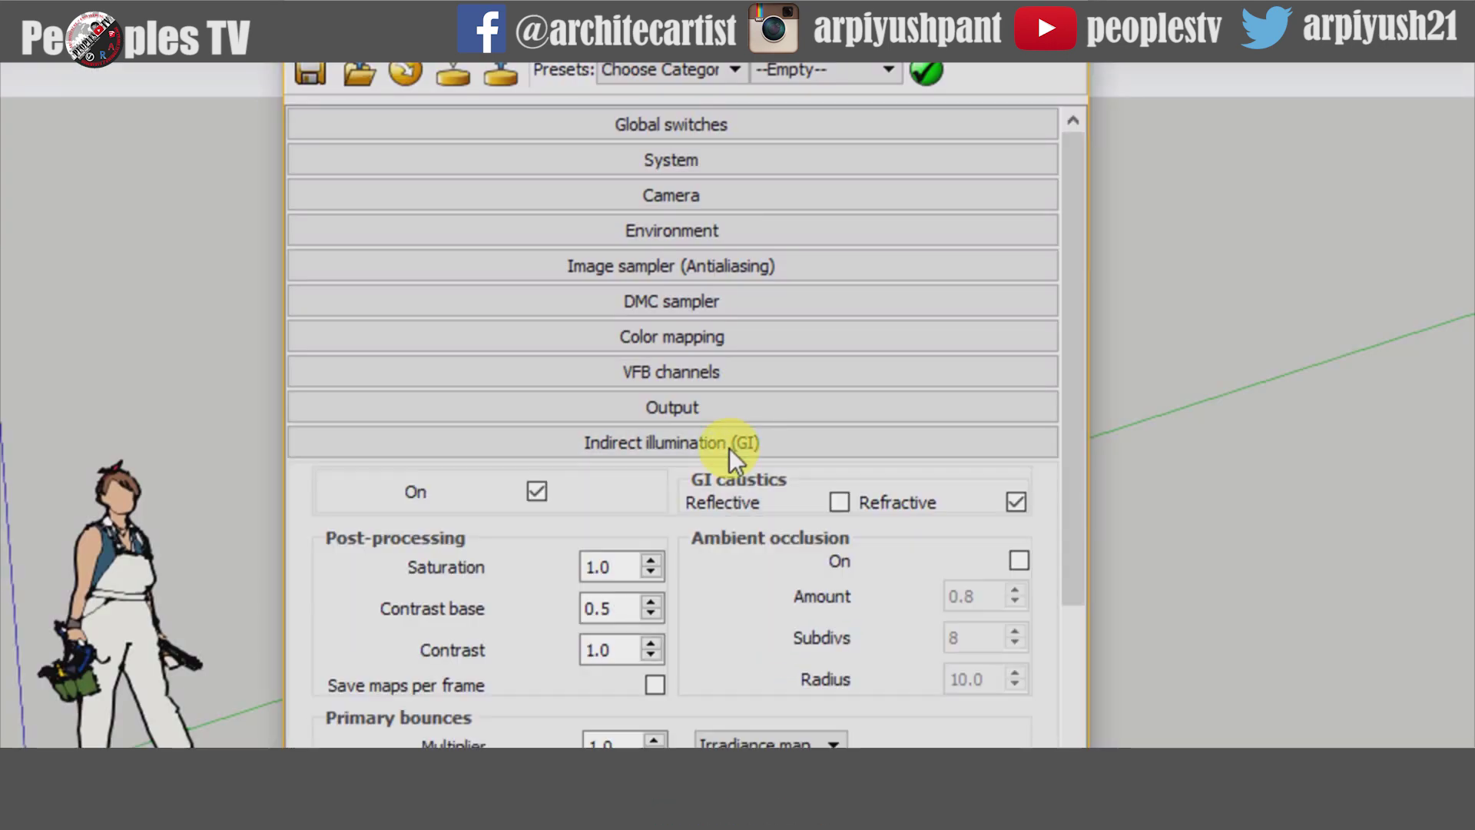
{"action": "left_click_drag", "start_coordinate": [1063, 436], "coordinate": [1058, 568]}
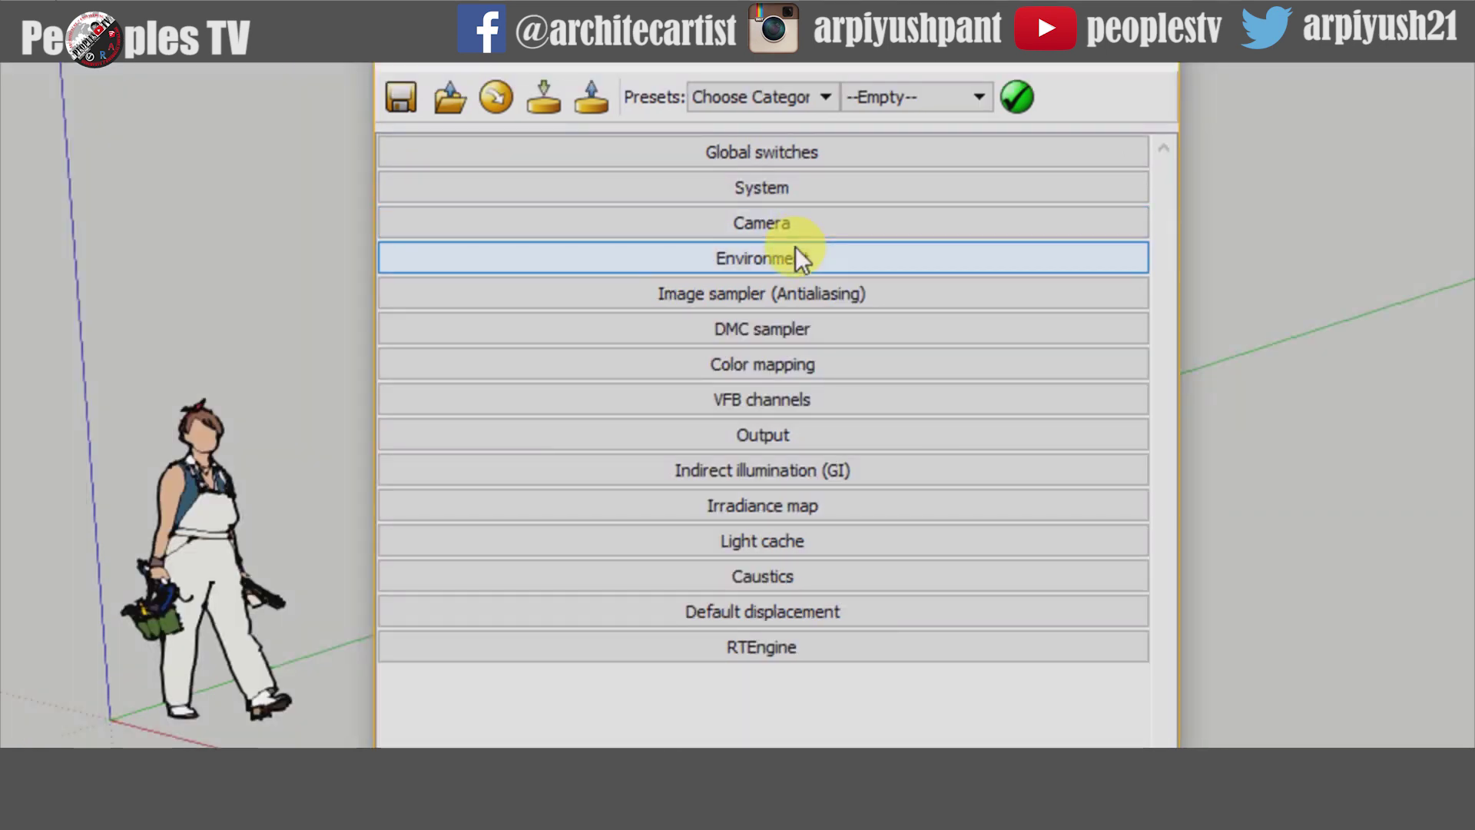
{"action": "left_click", "coordinate": [799, 260]}
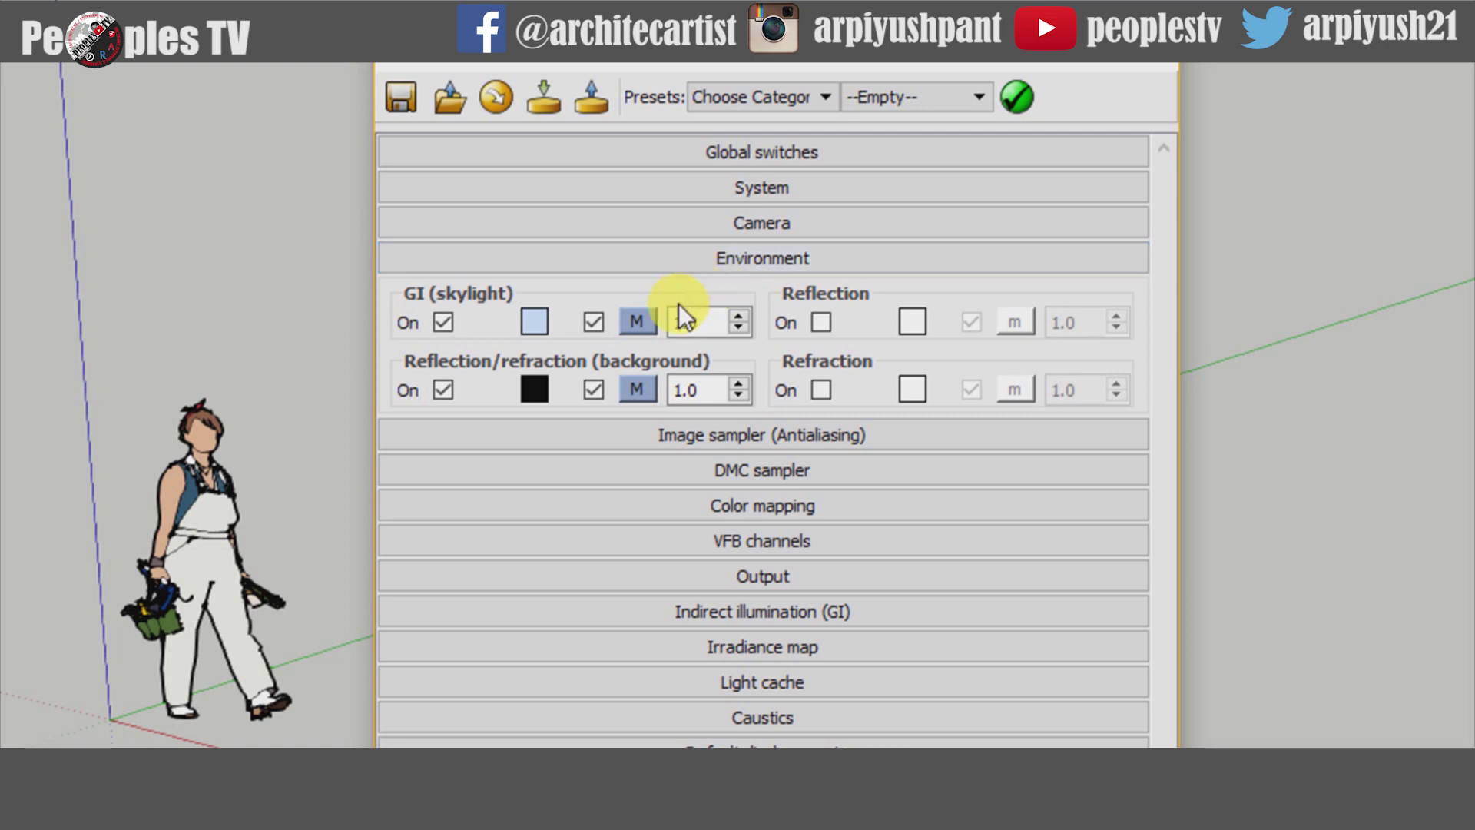
{"action": "left_click", "coordinate": [649, 316]}
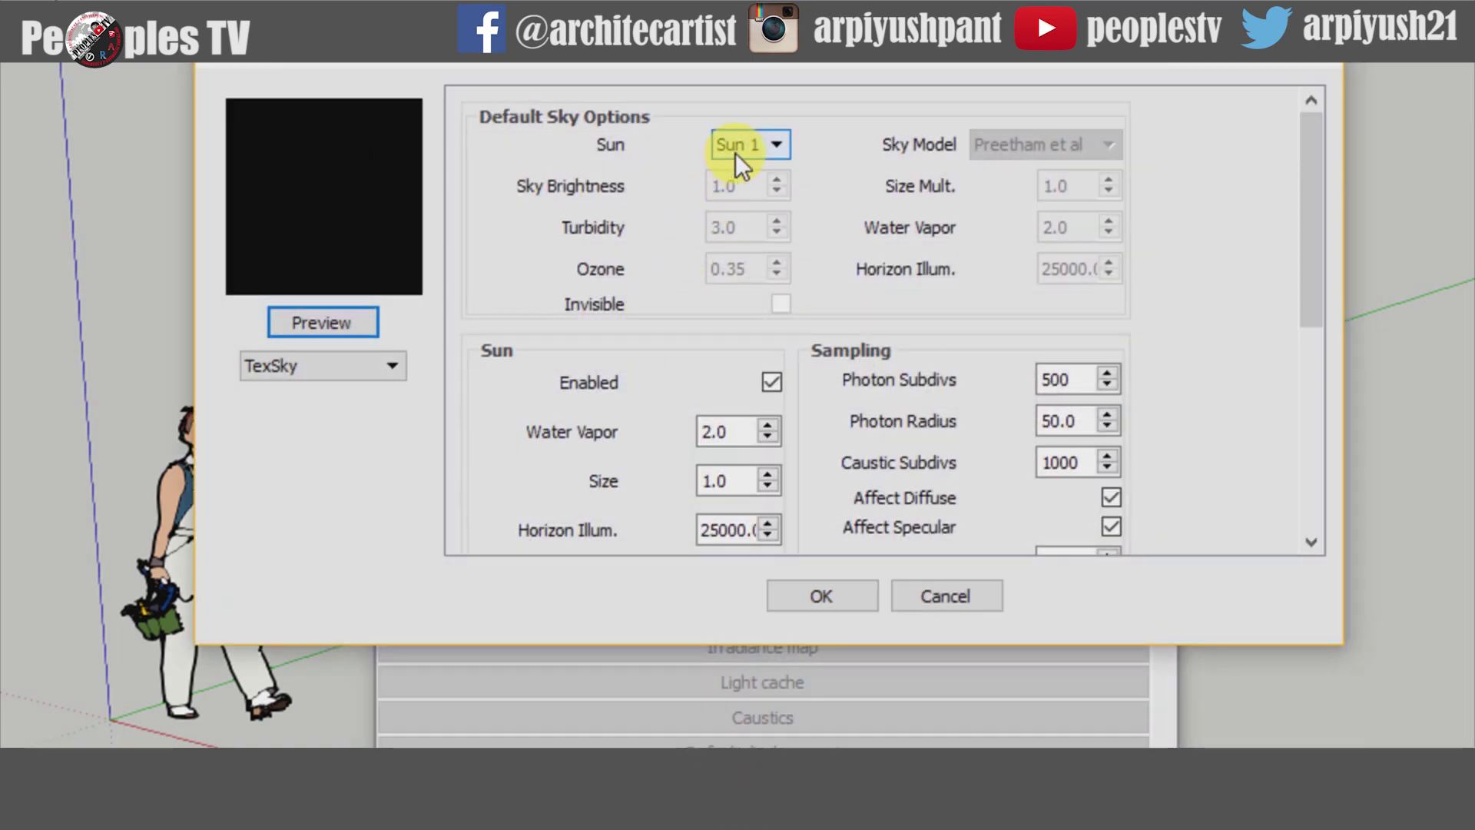
Check the Sun and texture type lists without changing them, then scroll through the TexSky dialog.
{"action": "left_click", "coordinate": [735, 153]}
{"action": "left_click", "coordinate": [735, 153]}
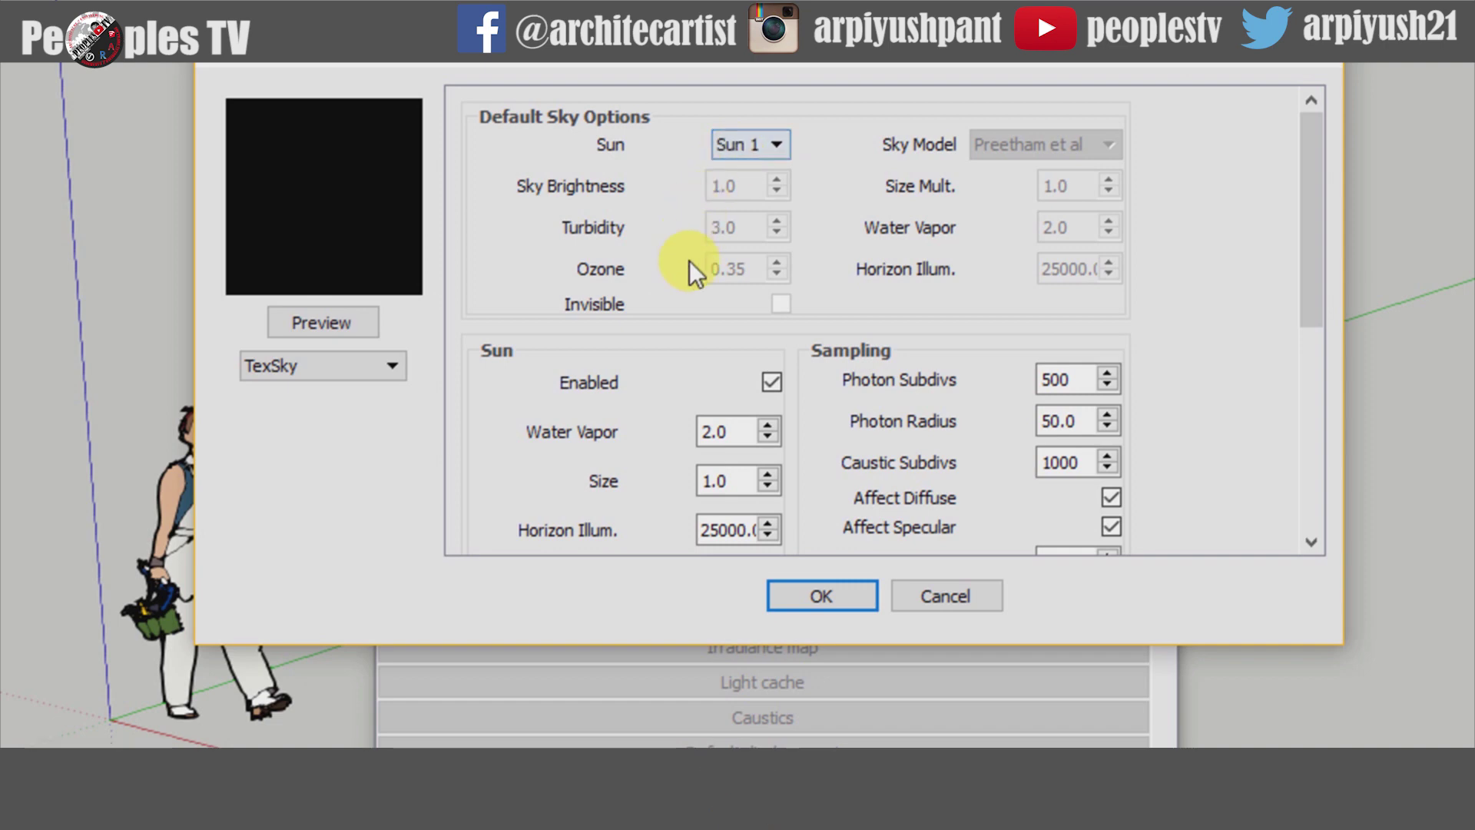
{"action": "left_click", "coordinate": [399, 363]}
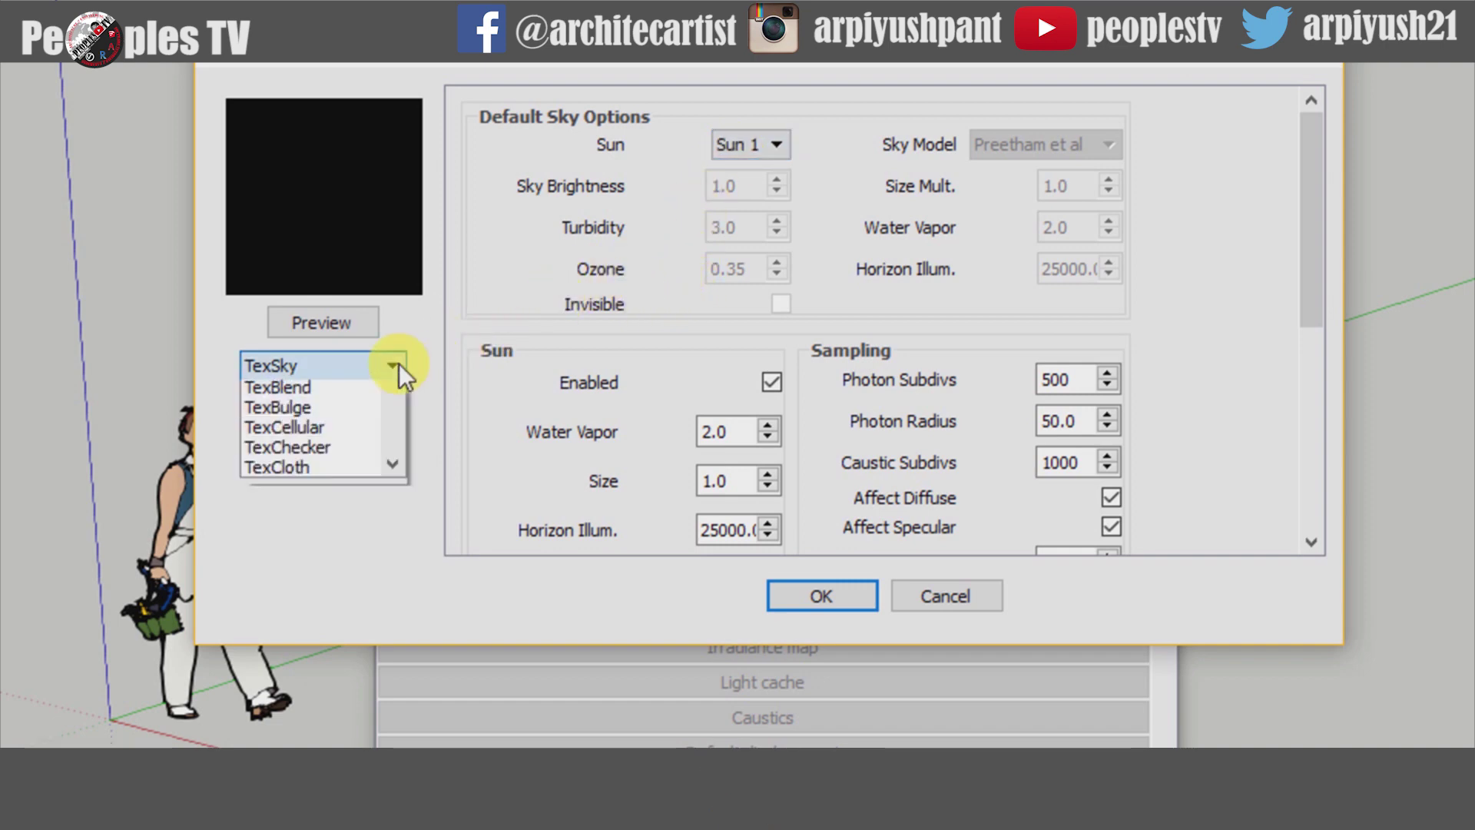
{"action": "left_click", "coordinate": [399, 363]}
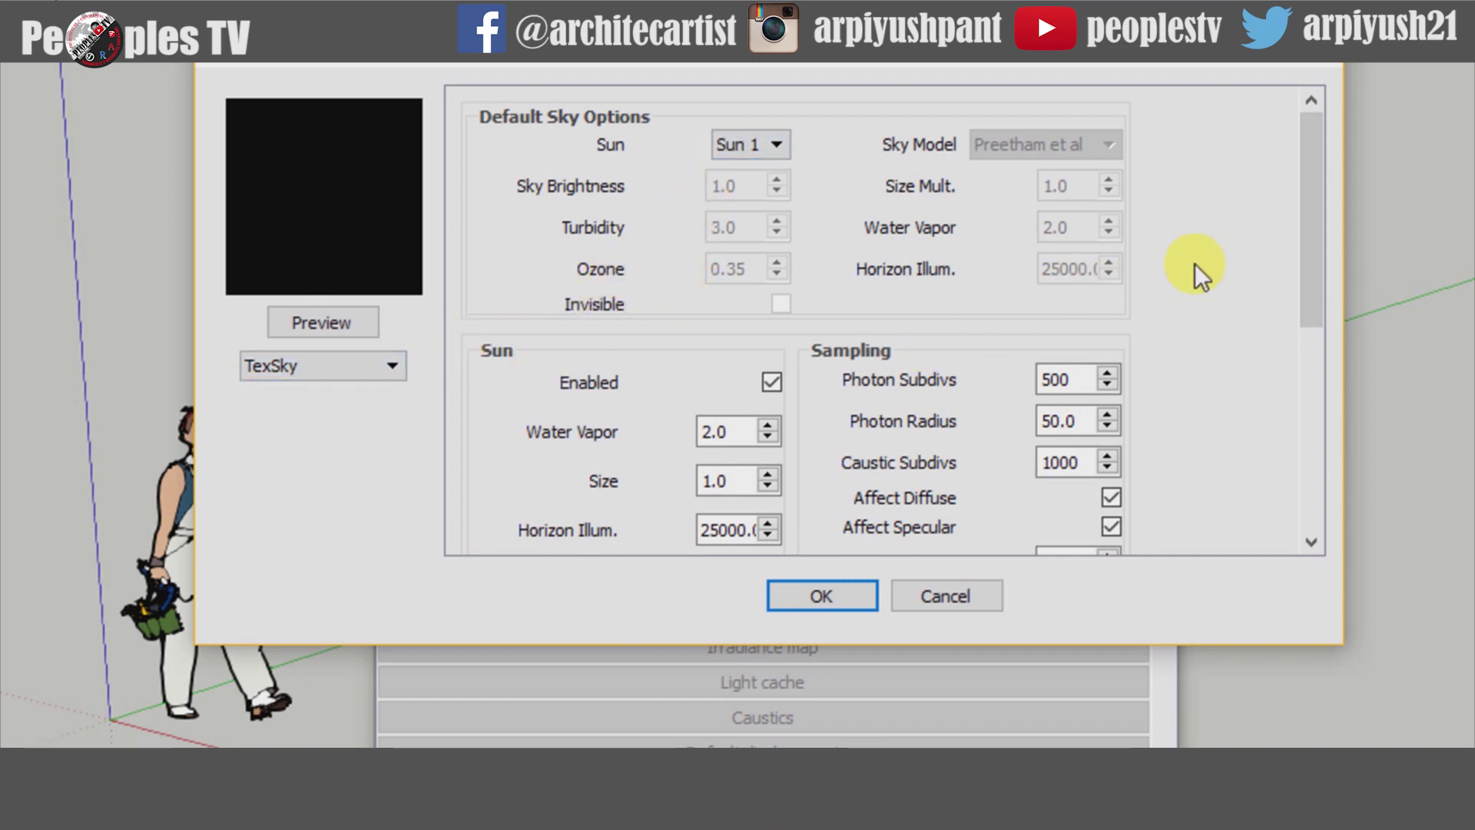
{"action": "left_click_drag", "start_coordinate": [1253, 235], "coordinate": [1251, 413]}
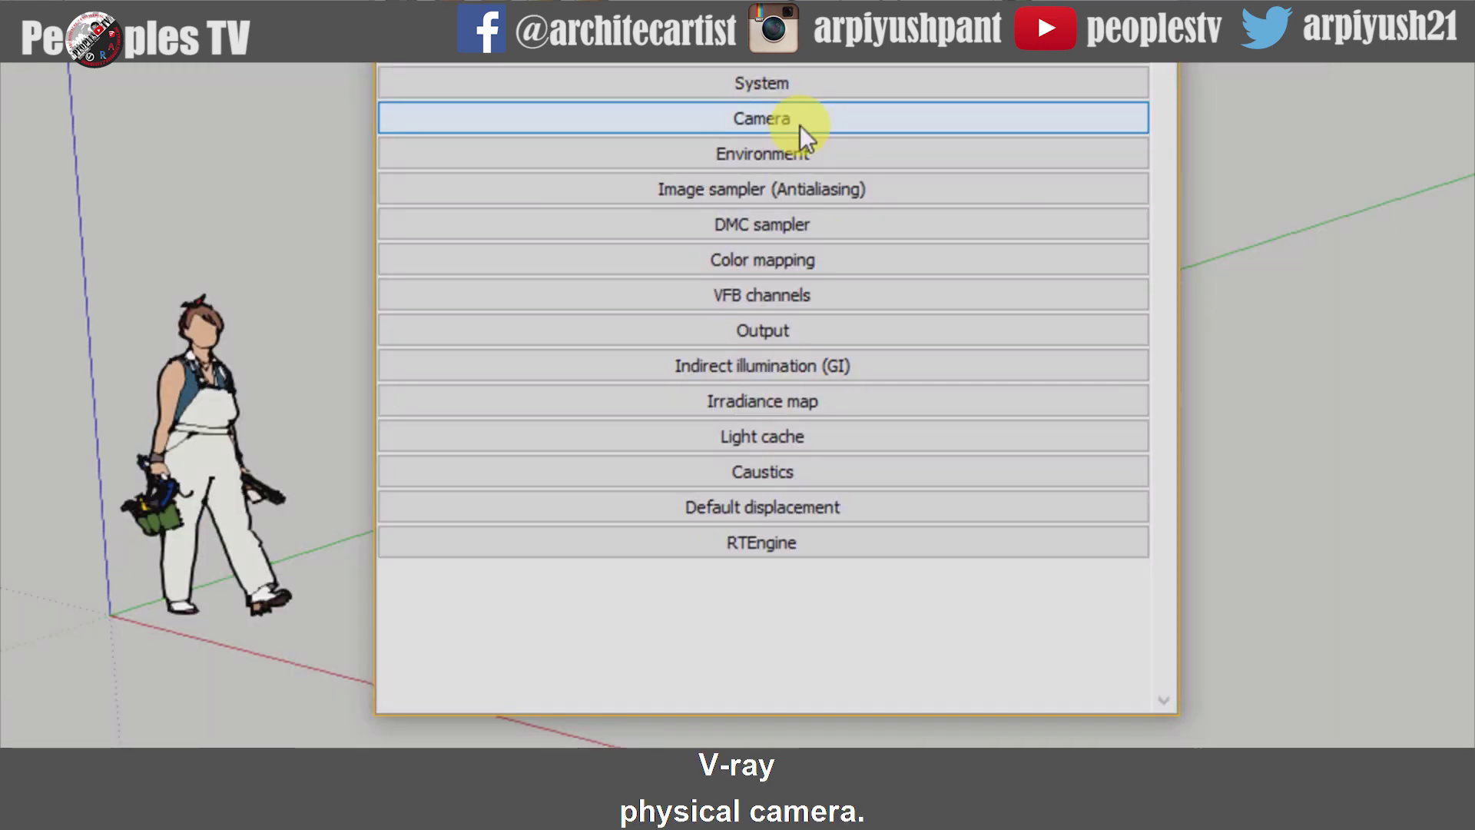
Review the Camera rollout settings, then crossing-select the horizon edge in the model.
{"action": "left_click", "coordinate": [800, 123]}
{"action": "left_click_drag", "start_coordinate": [1154, 201], "coordinate": [1159, 435]}
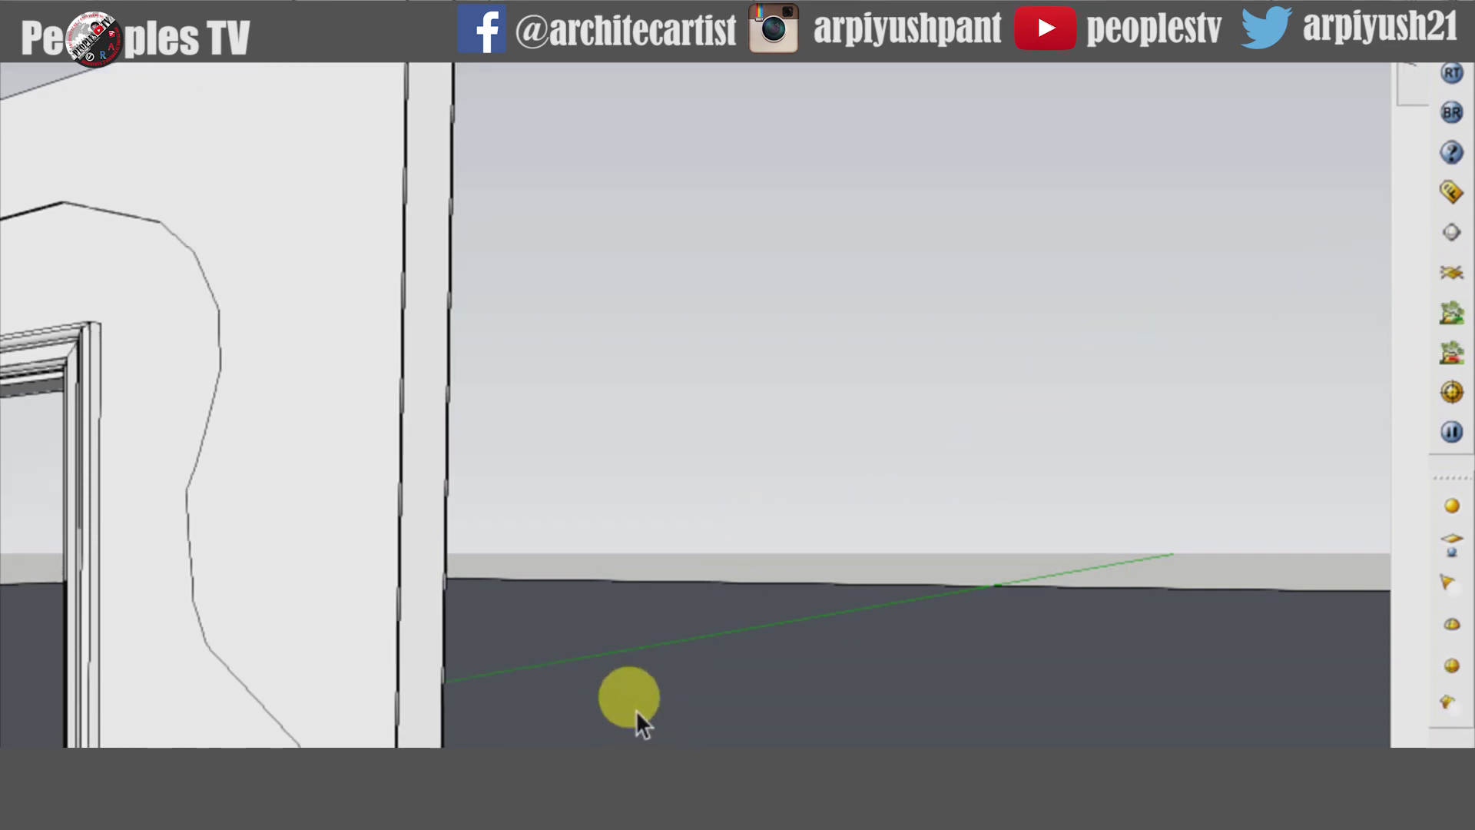
{"action": "left_click_drag", "start_coordinate": [699, 417], "coordinate": [629, 490]}
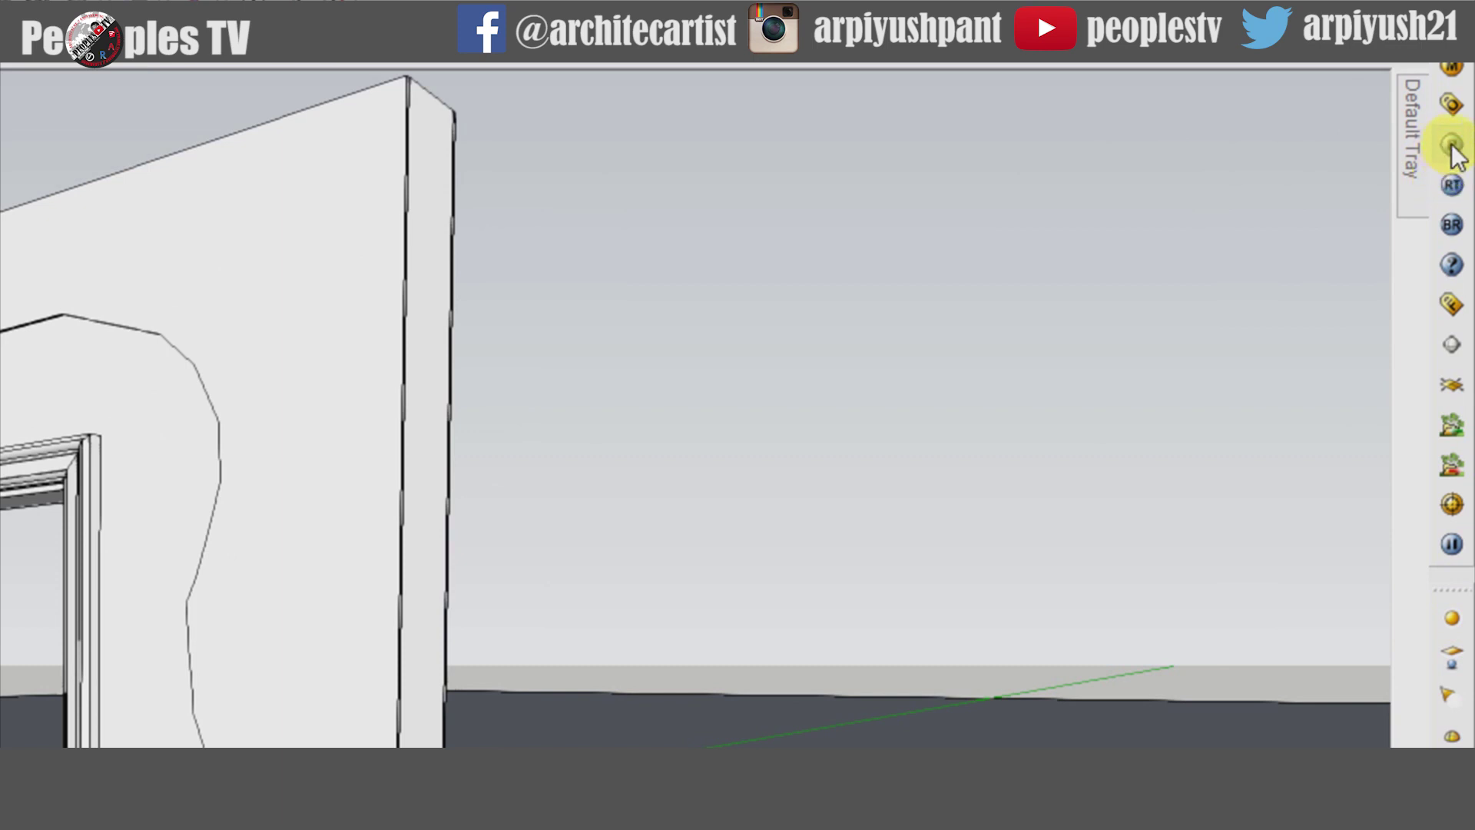
Render the scene once, then review the Indirect illumination and Global switches rollouts.
{"action": "left_click", "coordinate": [1452, 146]}
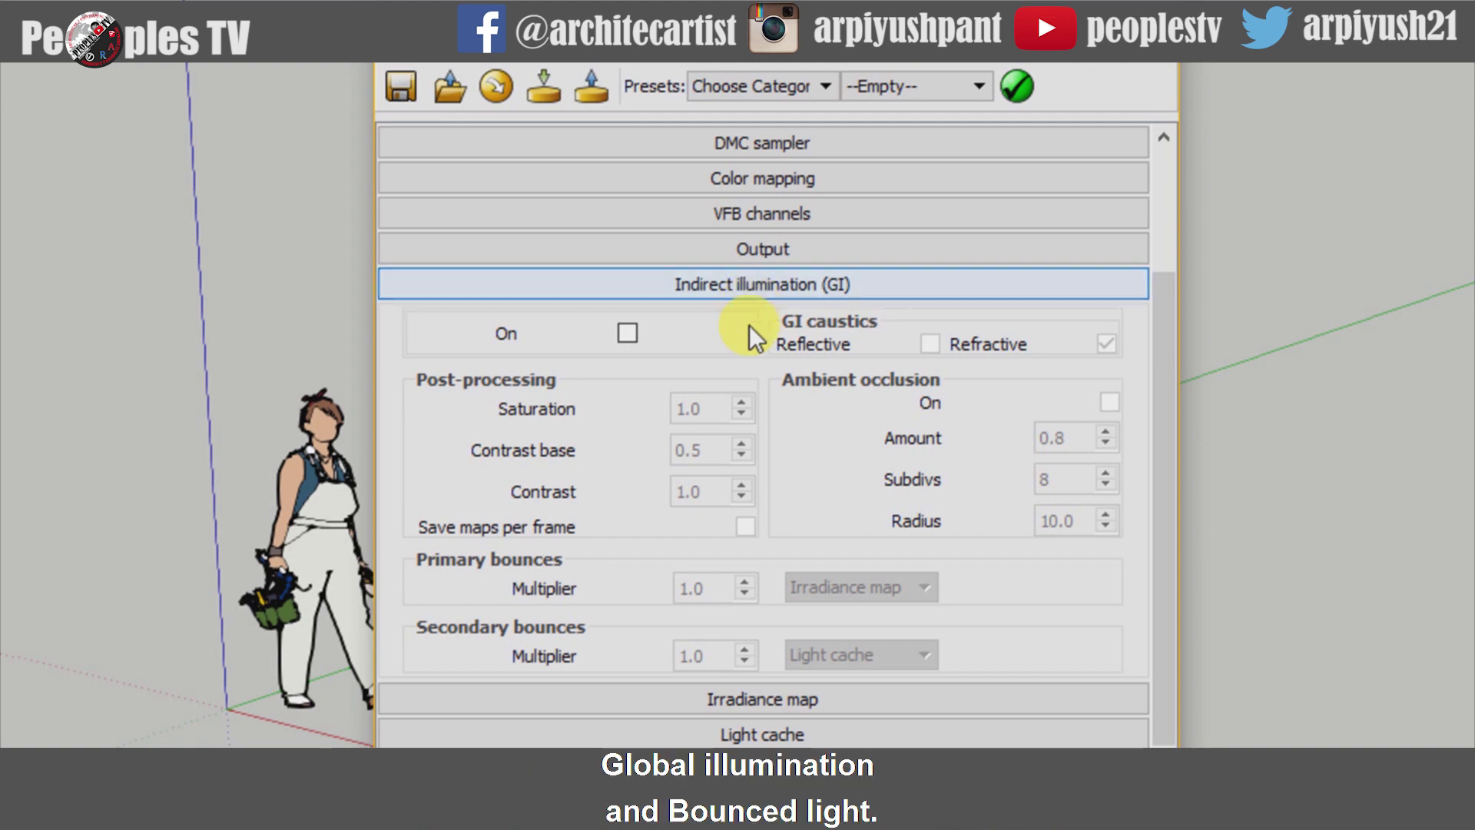
{"action": "scroll", "coordinate": [749, 329], "scroll_direction": "down", "scroll_amount": 1}
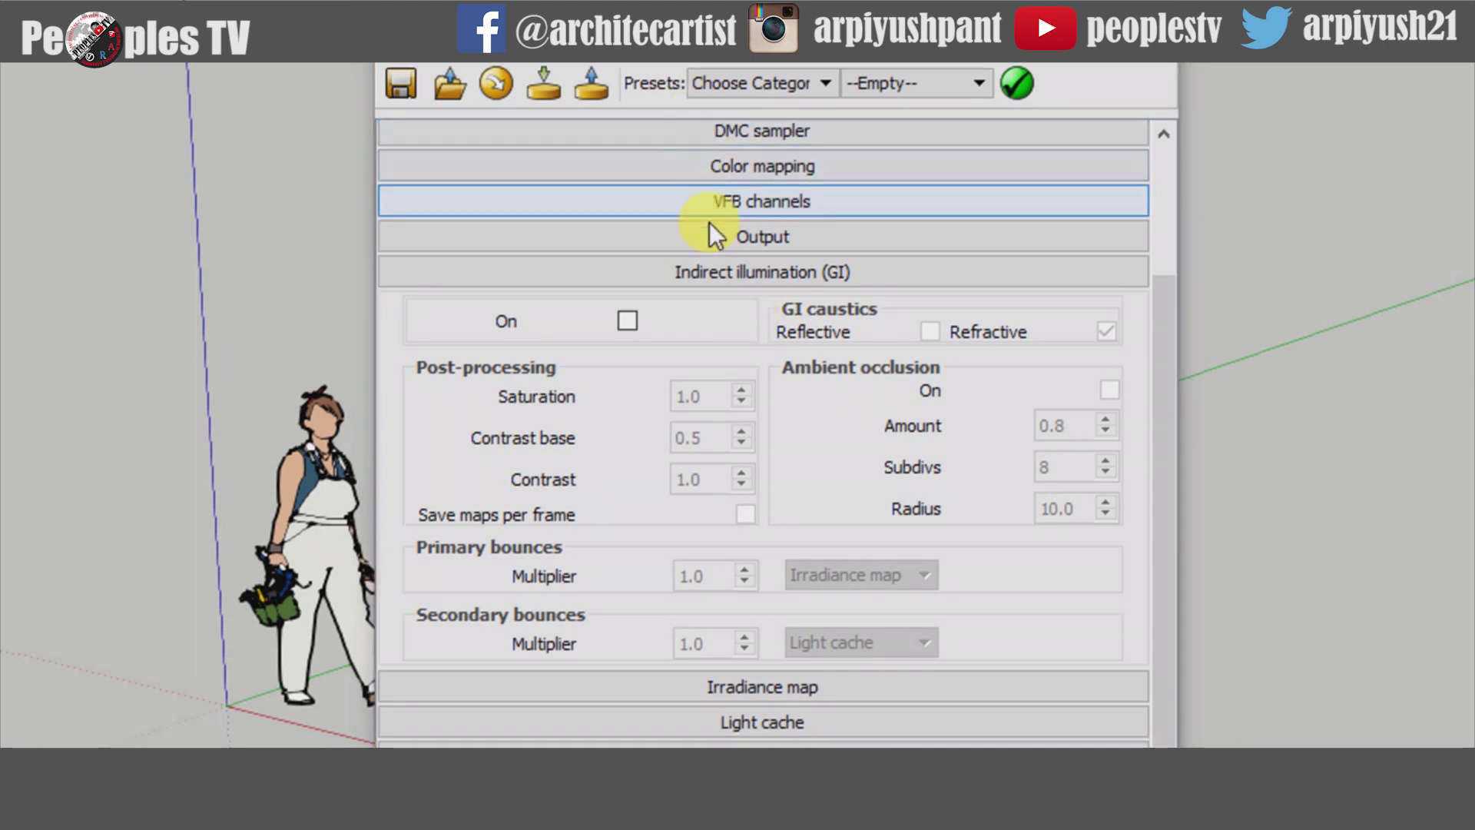
{"action": "left_click", "coordinate": [726, 268]}
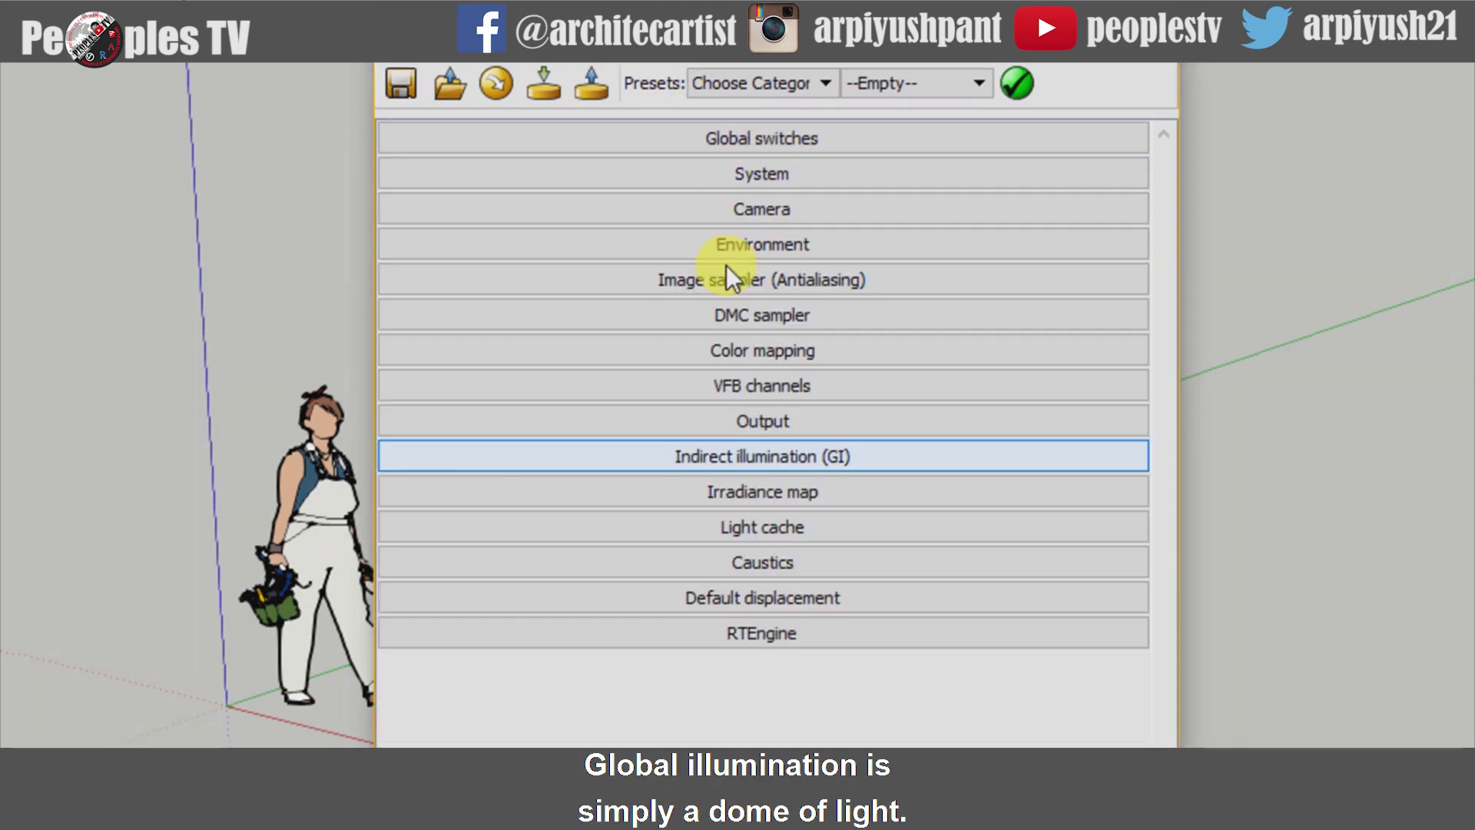
{"action": "left_click", "coordinate": [730, 146]}
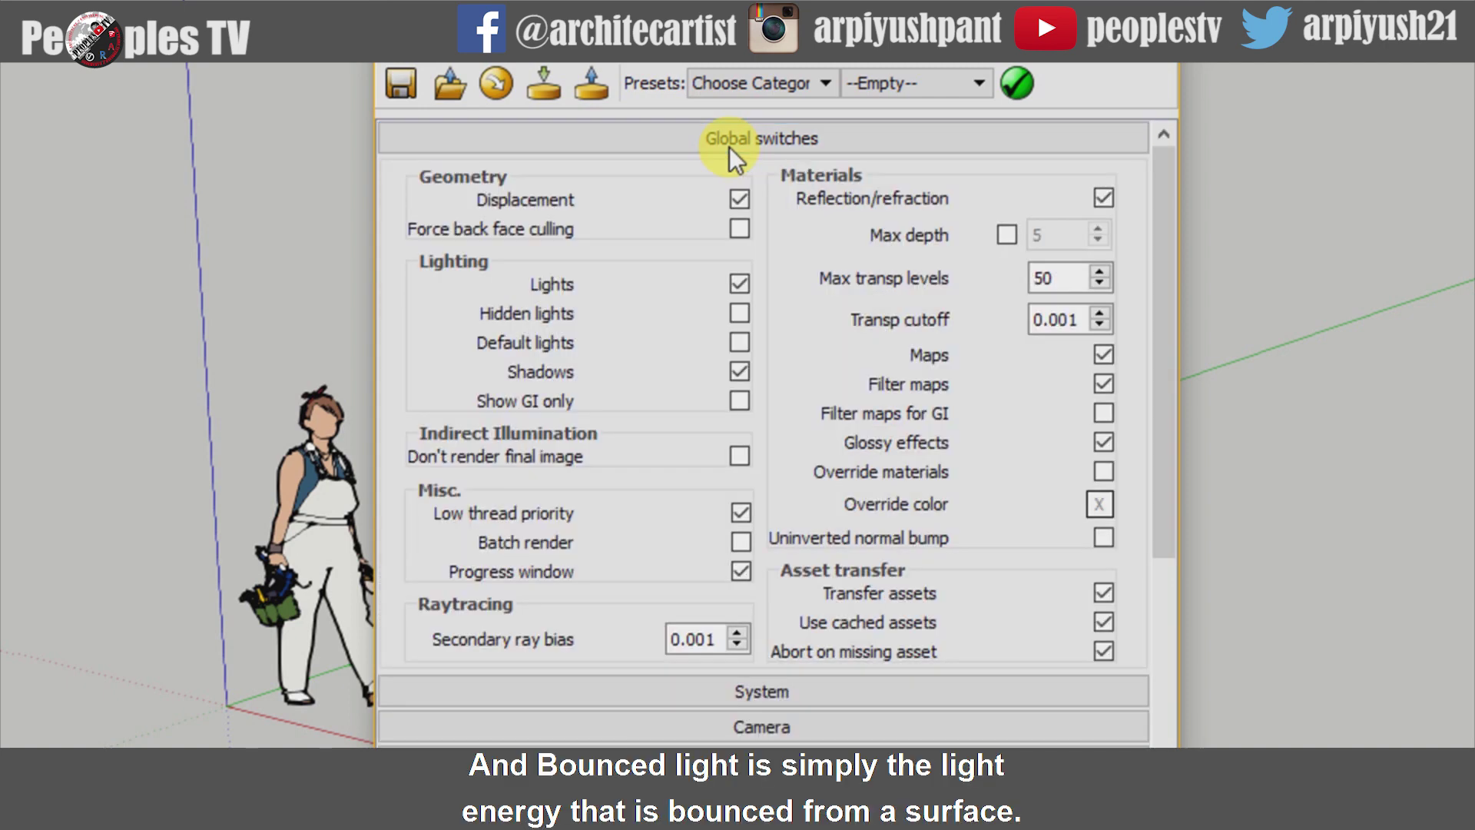
{"action": "left_click", "coordinate": [730, 146]}
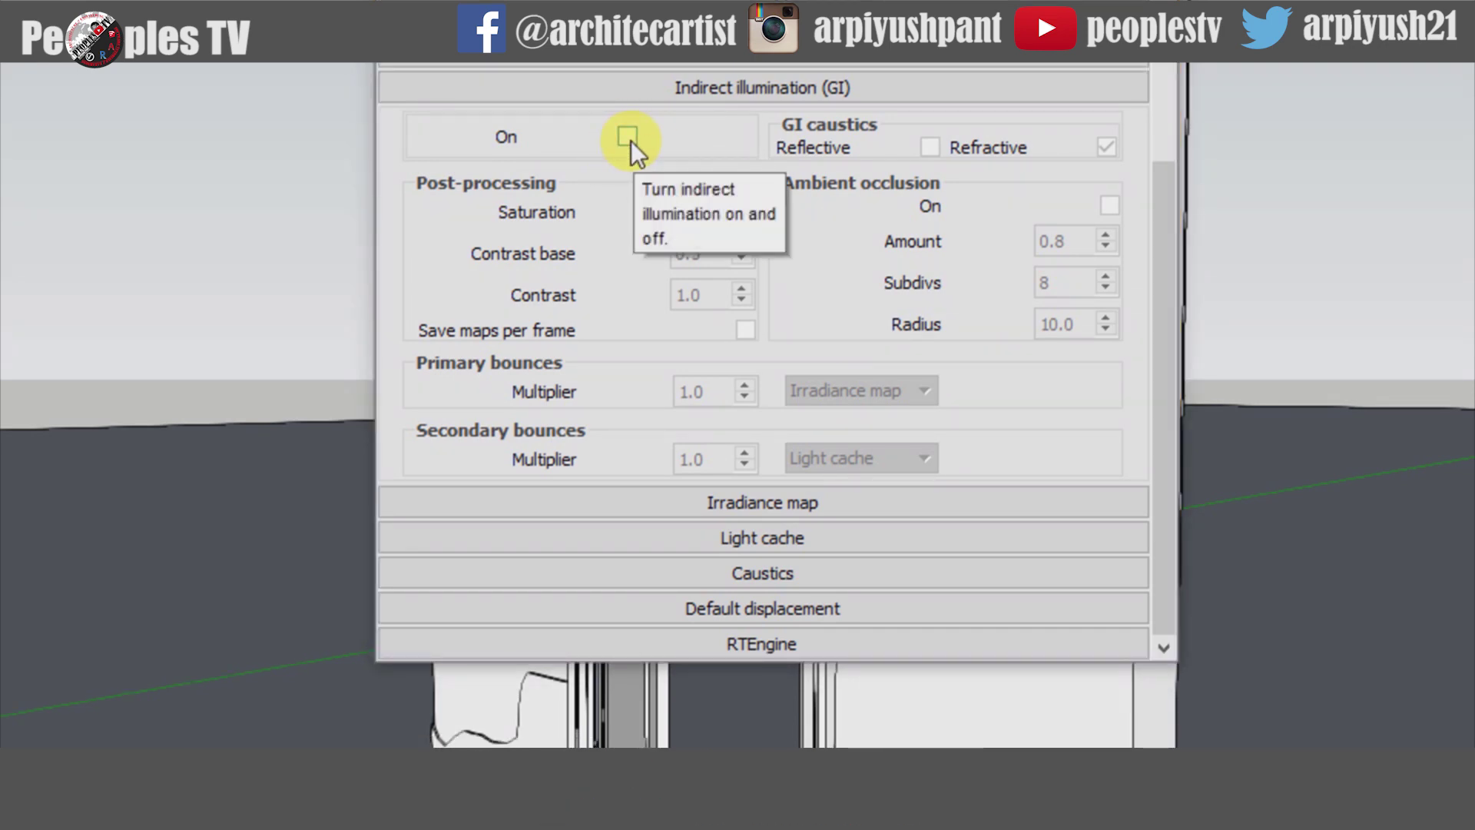
Turn Indirect illumination (GI) on and collapse its rollout.
{"action": "left_click", "coordinate": [629, 138]}
{"action": "left_click", "coordinate": [629, 138]}
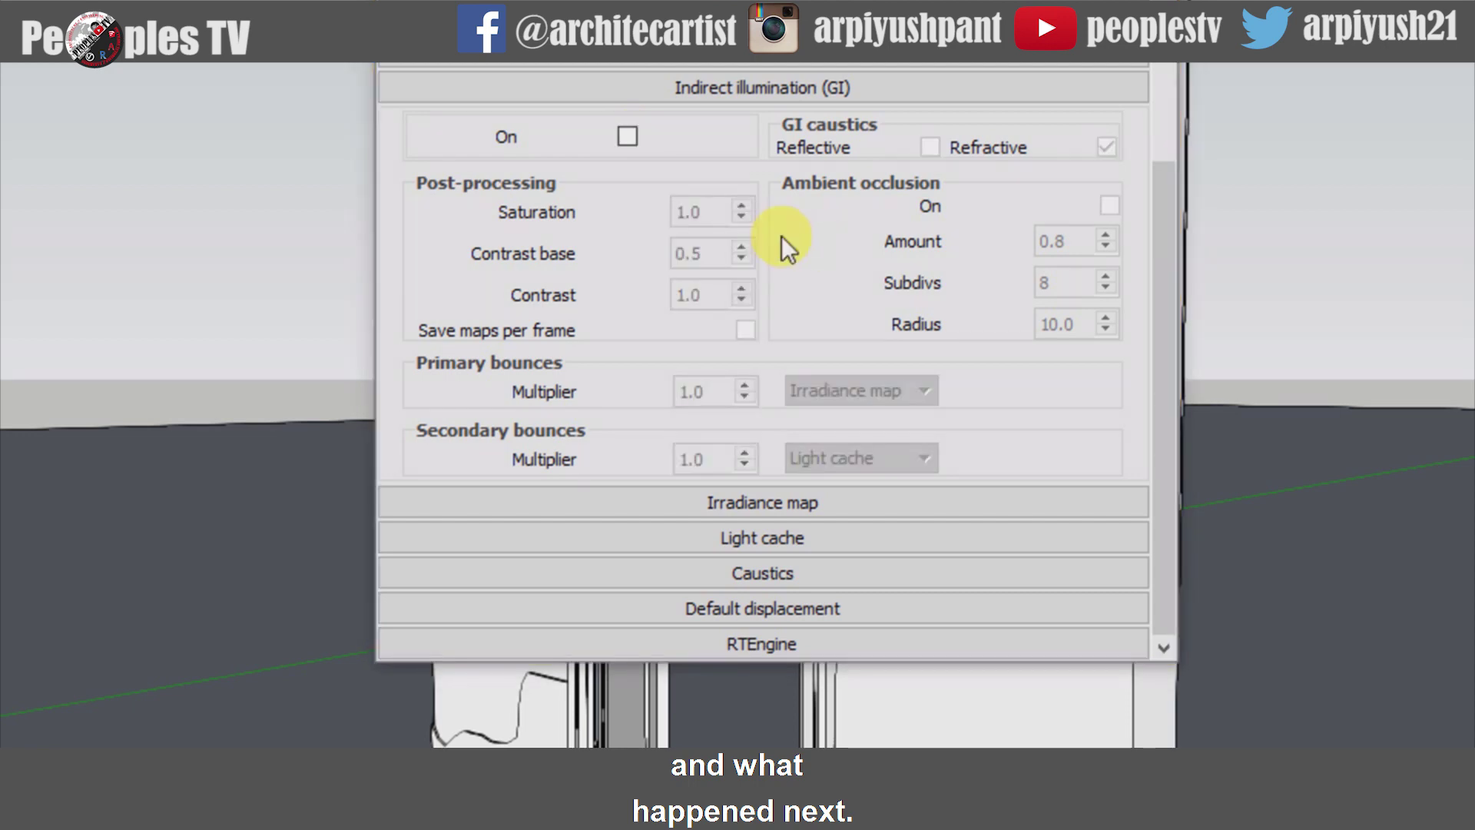
{"action": "left_click", "coordinate": [630, 141]}
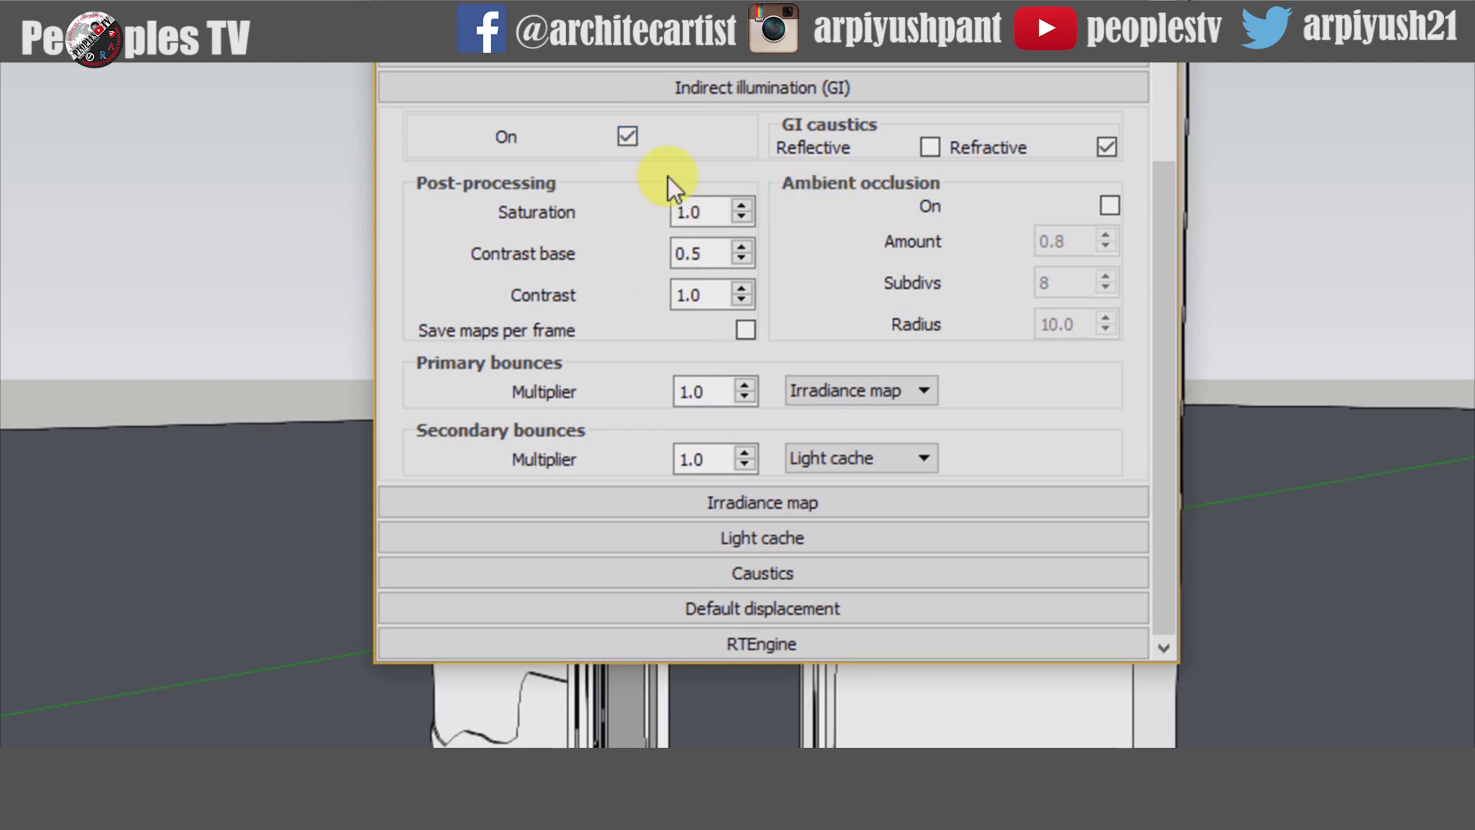
{"action": "left_click", "coordinate": [786, 96]}
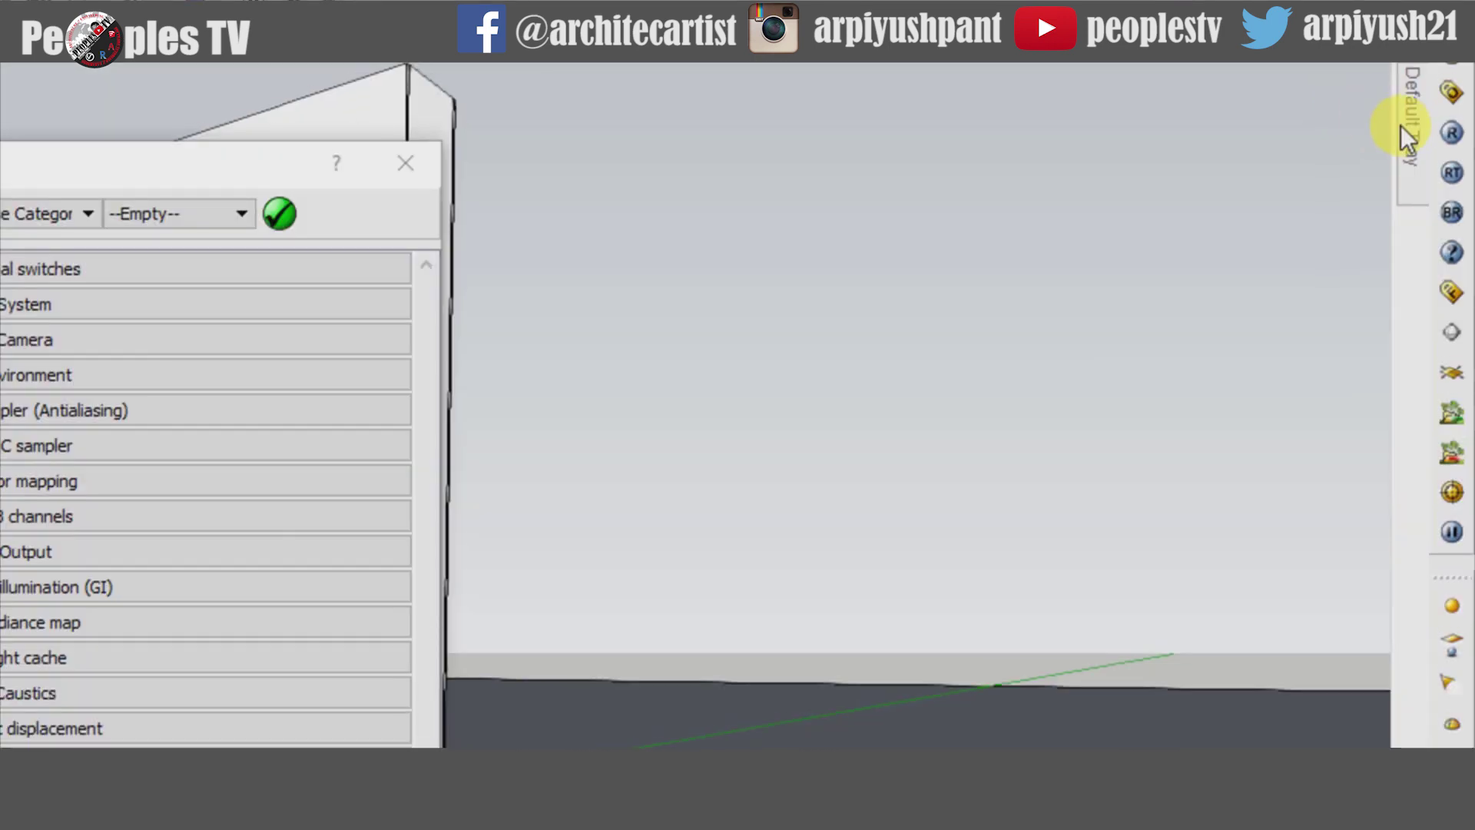
Start a V-Ray render with GI enabled into the frame buffer.
{"action": "left_click", "coordinate": [1450, 136]}
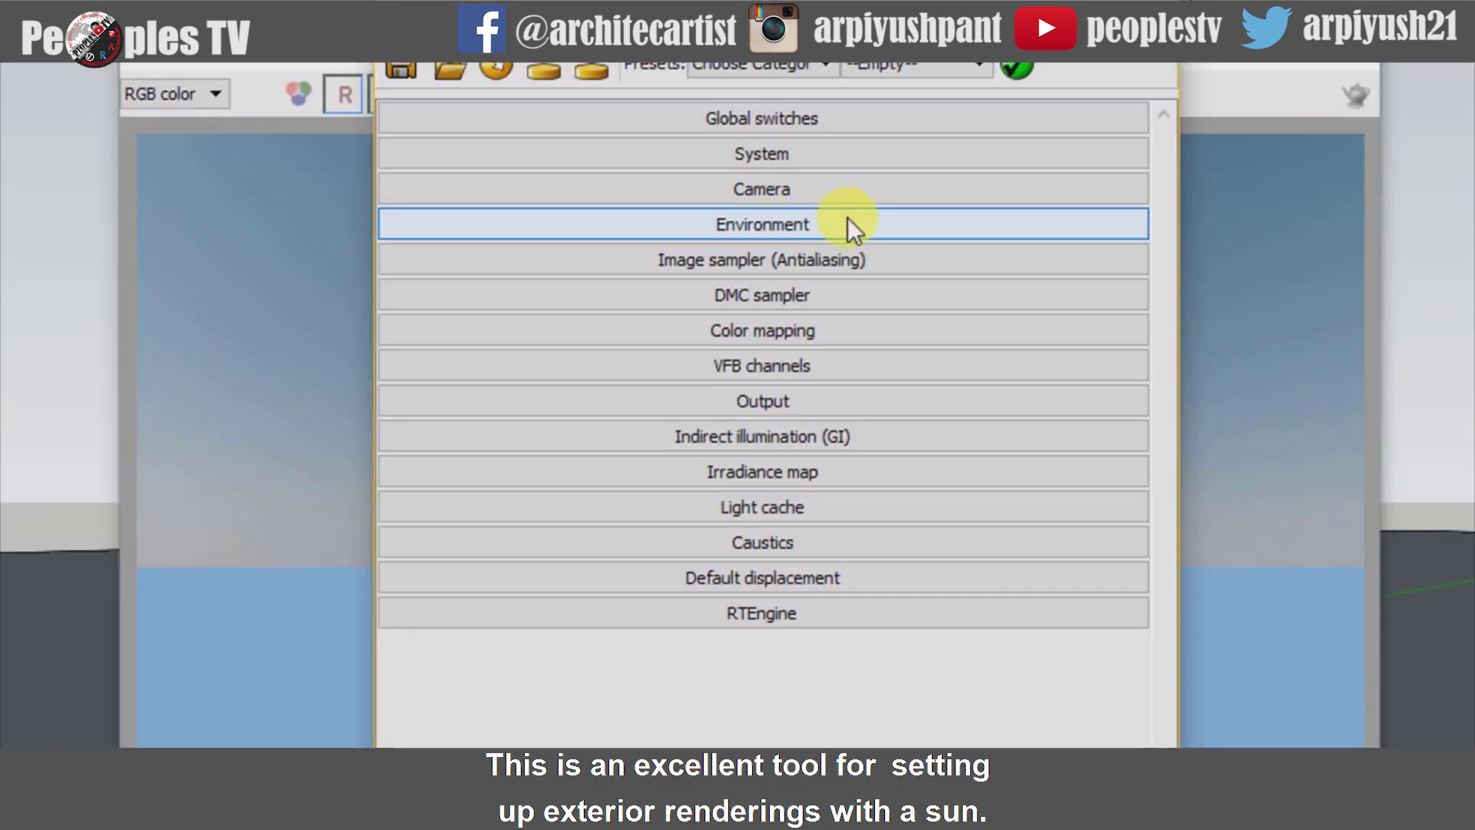
In the GI skylight's TexSky settings, set Sun to none and keep Preetham et al as the sky model.
{"action": "left_click", "coordinate": [840, 227]}
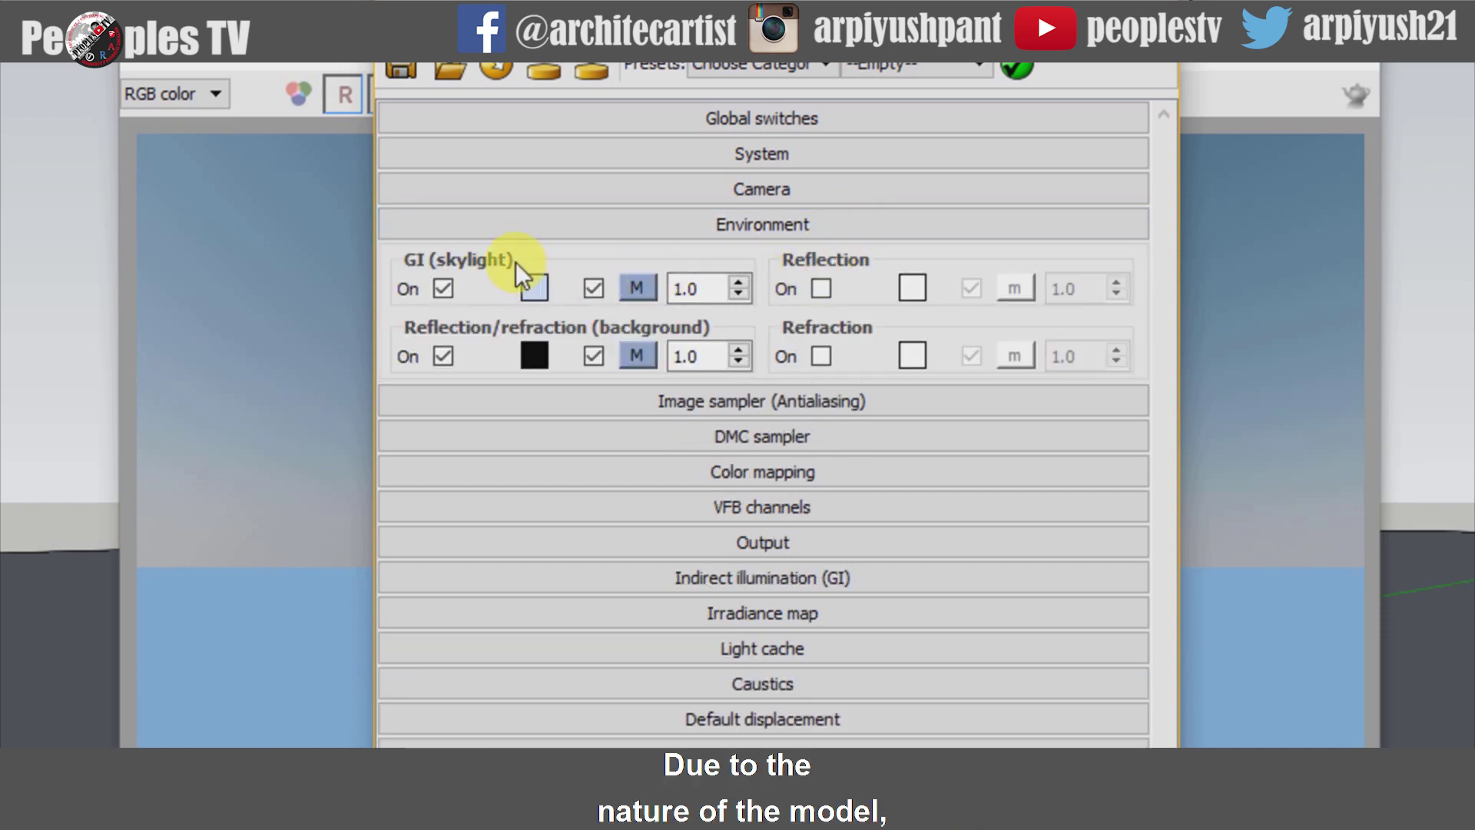
{"action": "left_click", "coordinate": [635, 288]}
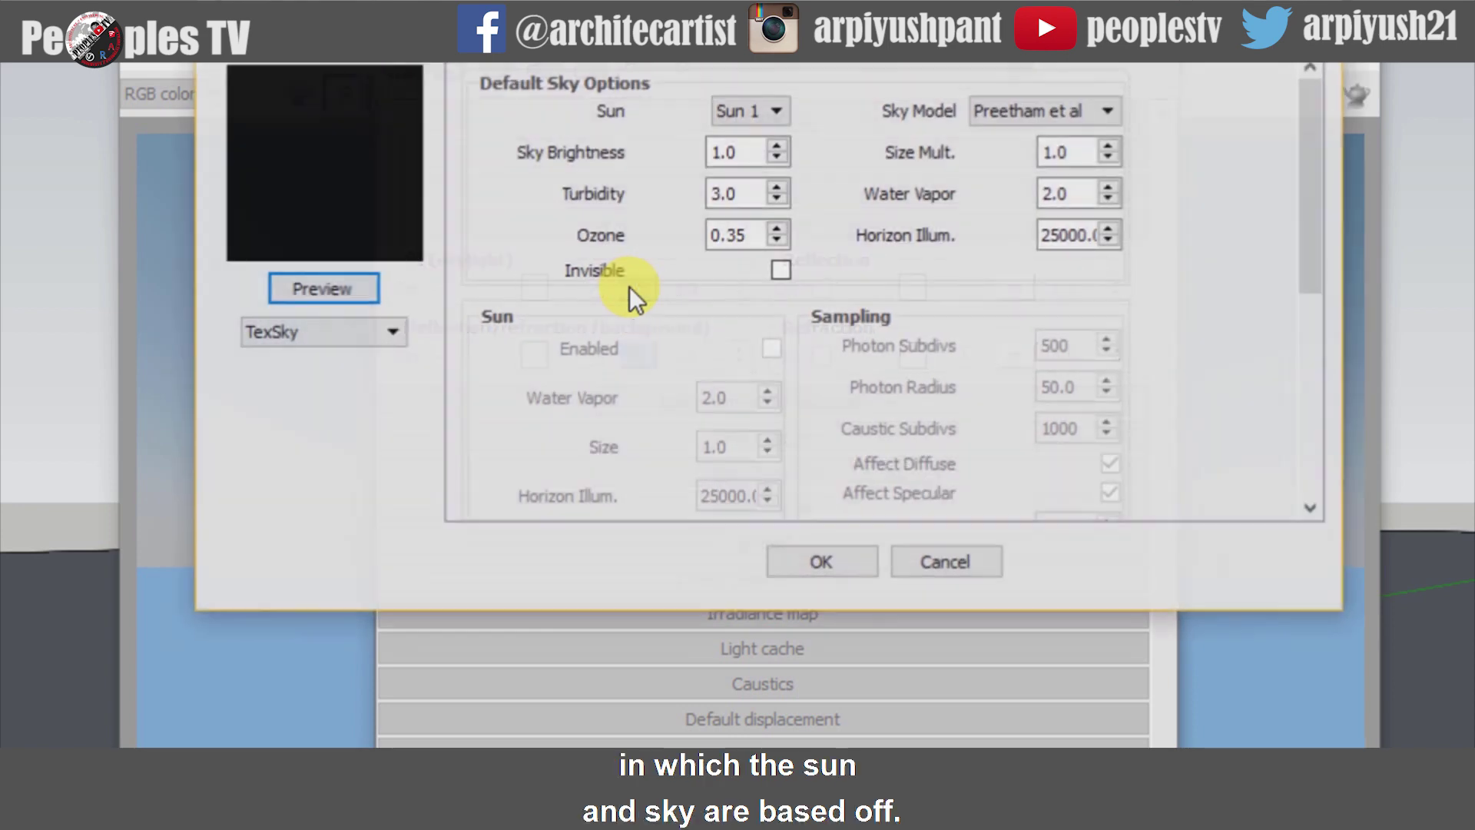
{"action": "left_click", "coordinate": [749, 123]}
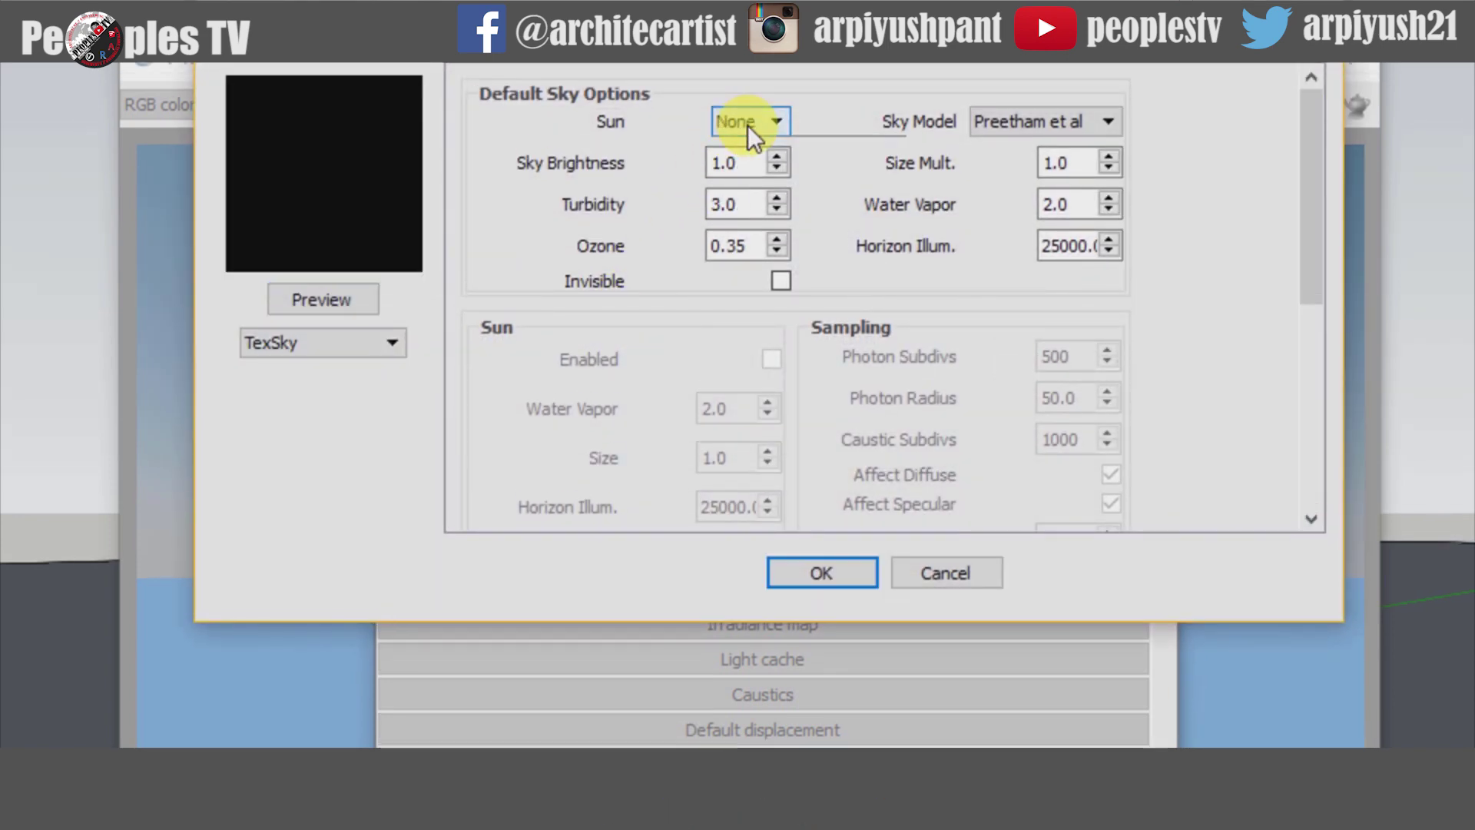
{"action": "left_click", "coordinate": [749, 140]}
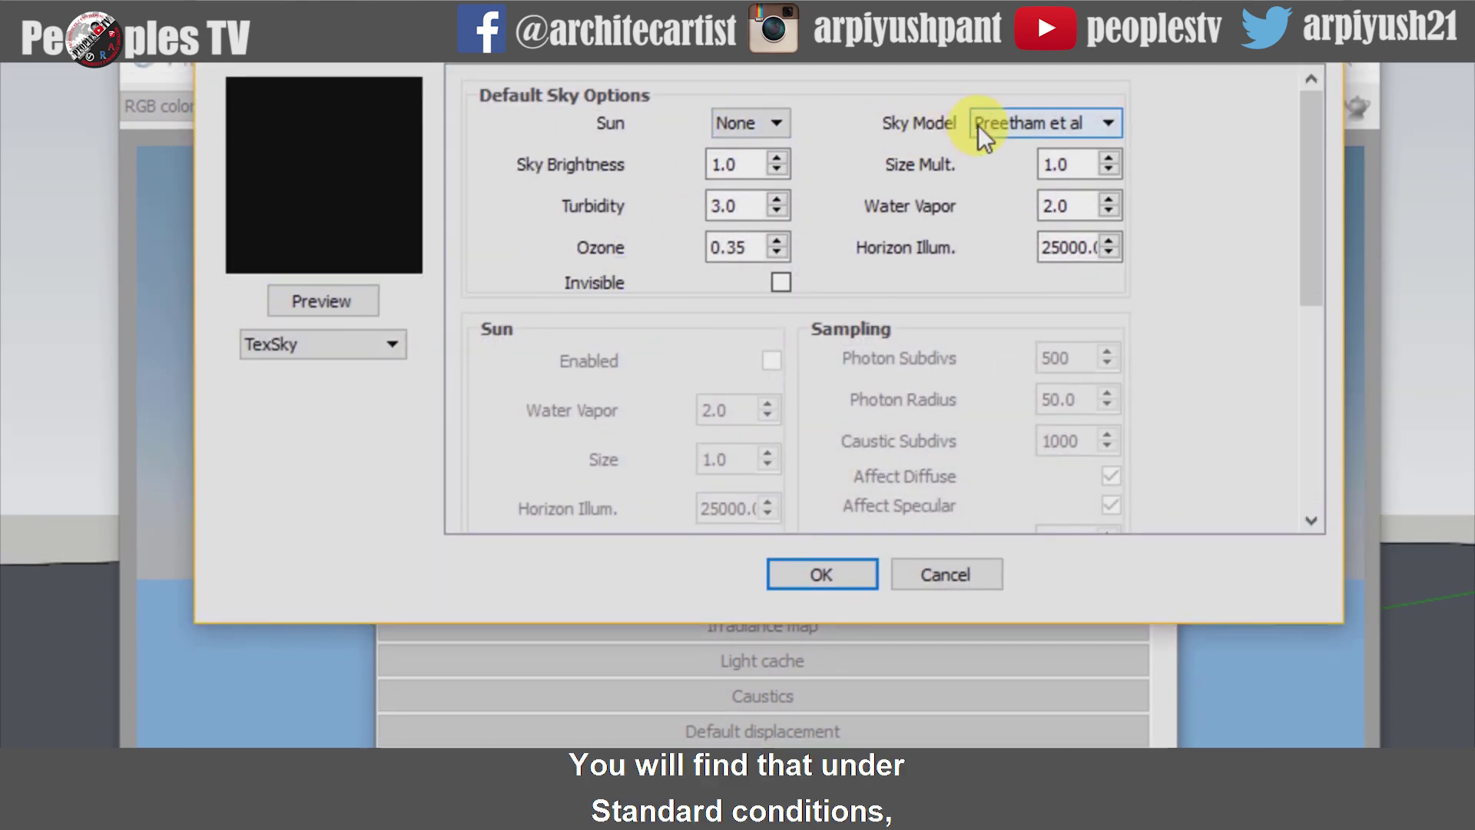
{"action": "left_click", "coordinate": [1006, 139]}
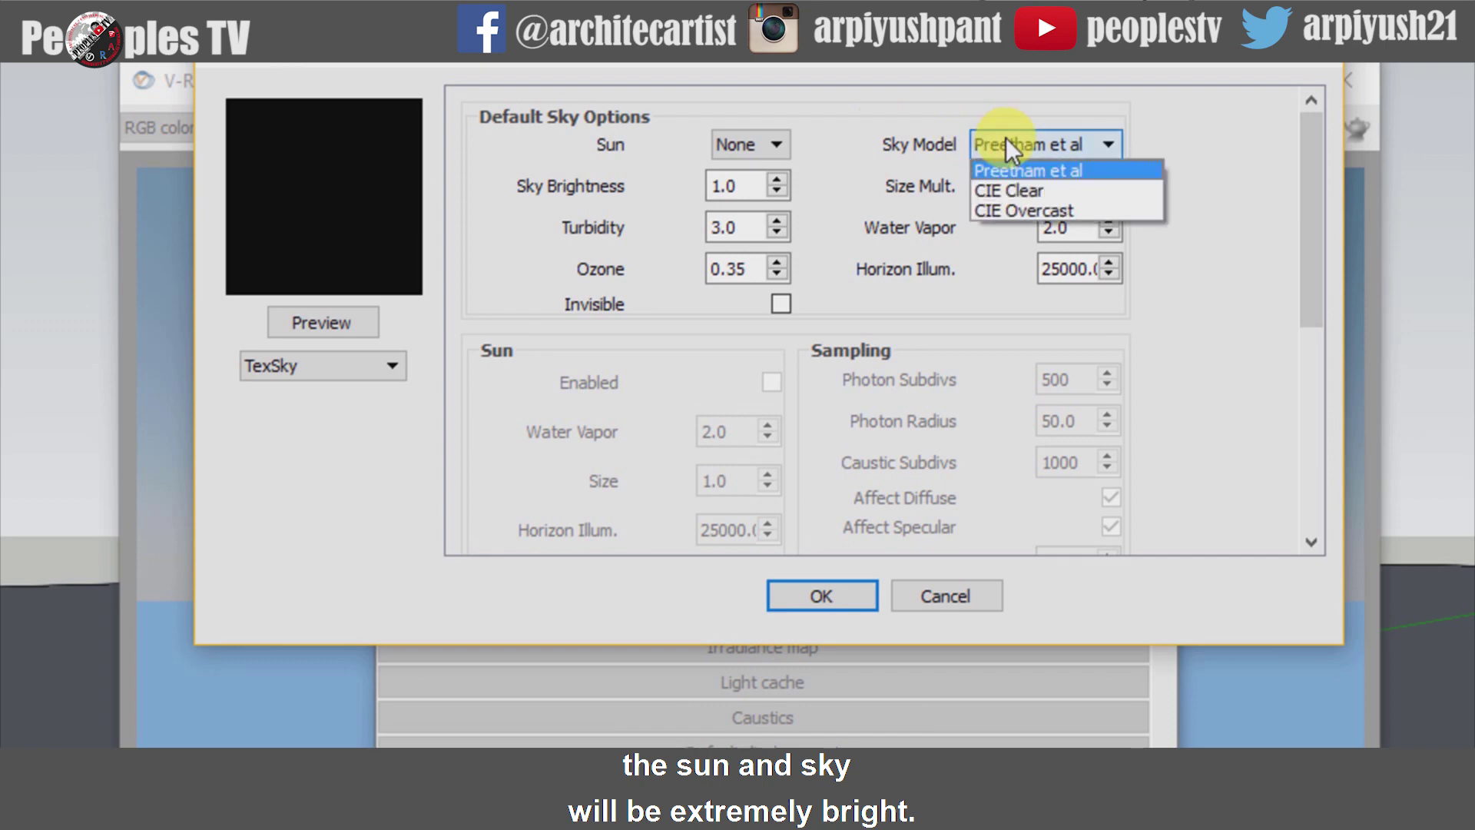
{"action": "left_click", "coordinate": [1021, 151]}
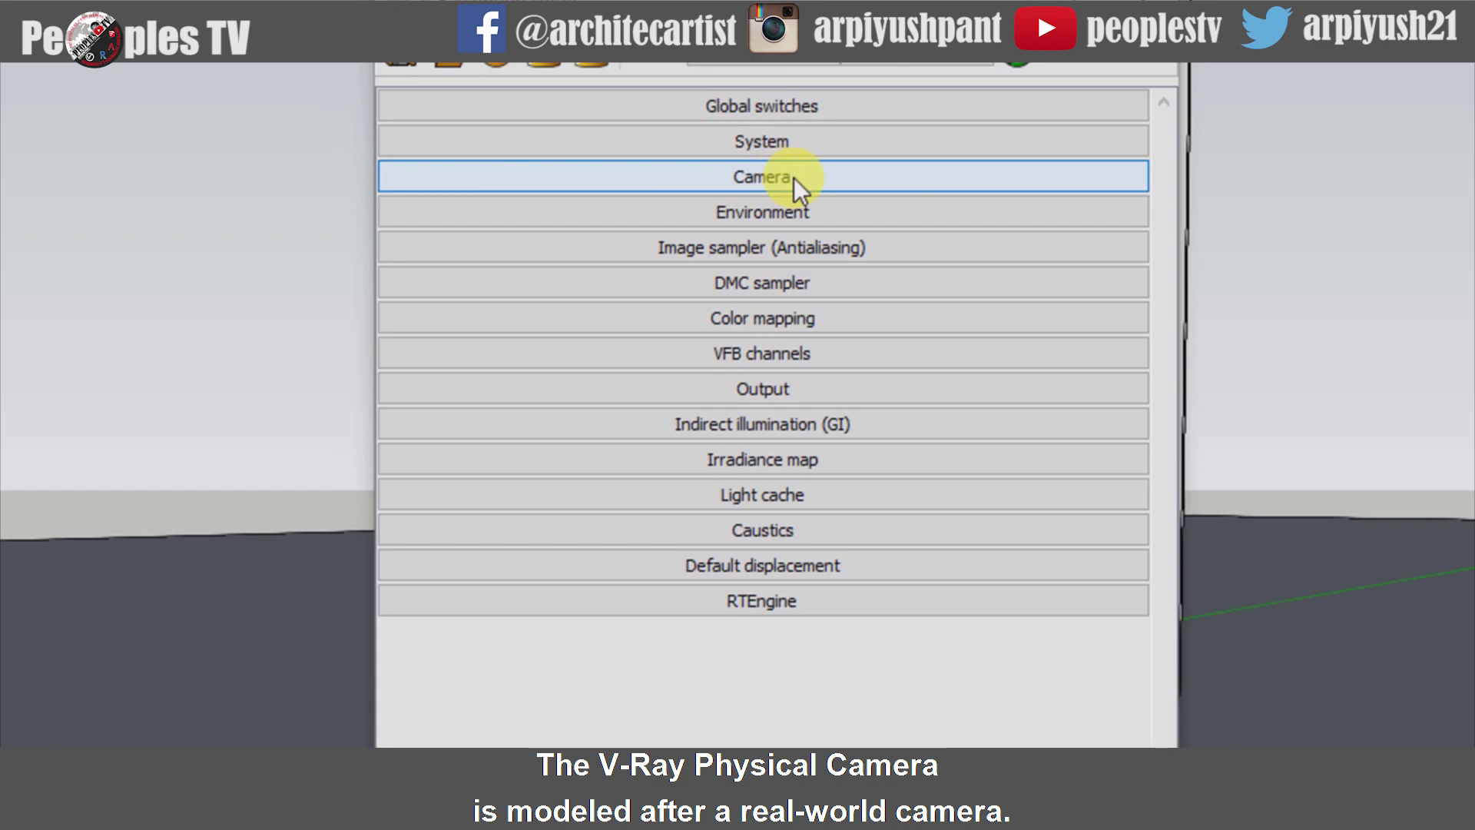
Expand the Camera settings, keeping the Default camera type.
{"action": "left_click", "coordinate": [795, 177]}
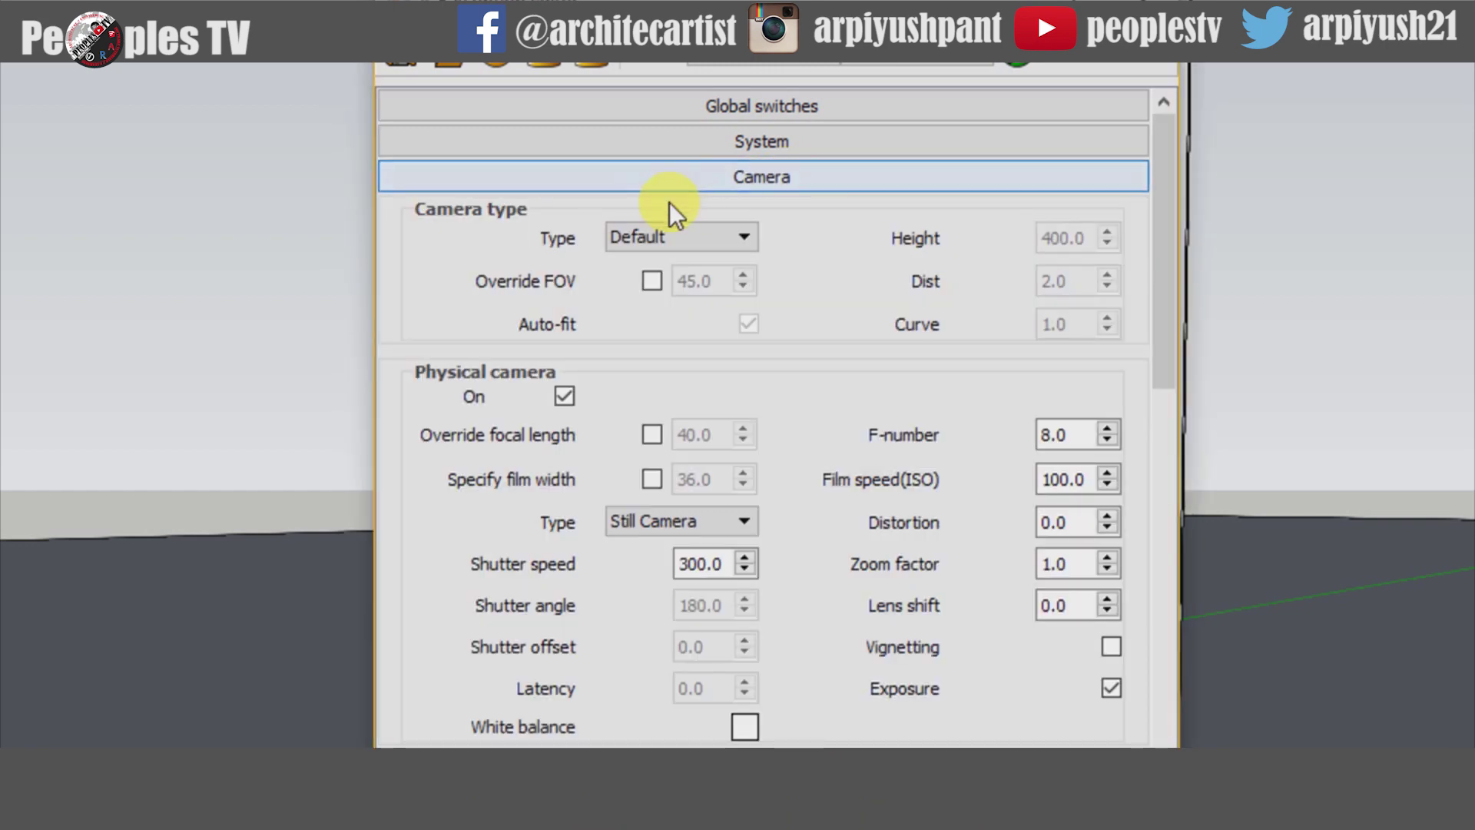
{"action": "left_click", "coordinate": [631, 243]}
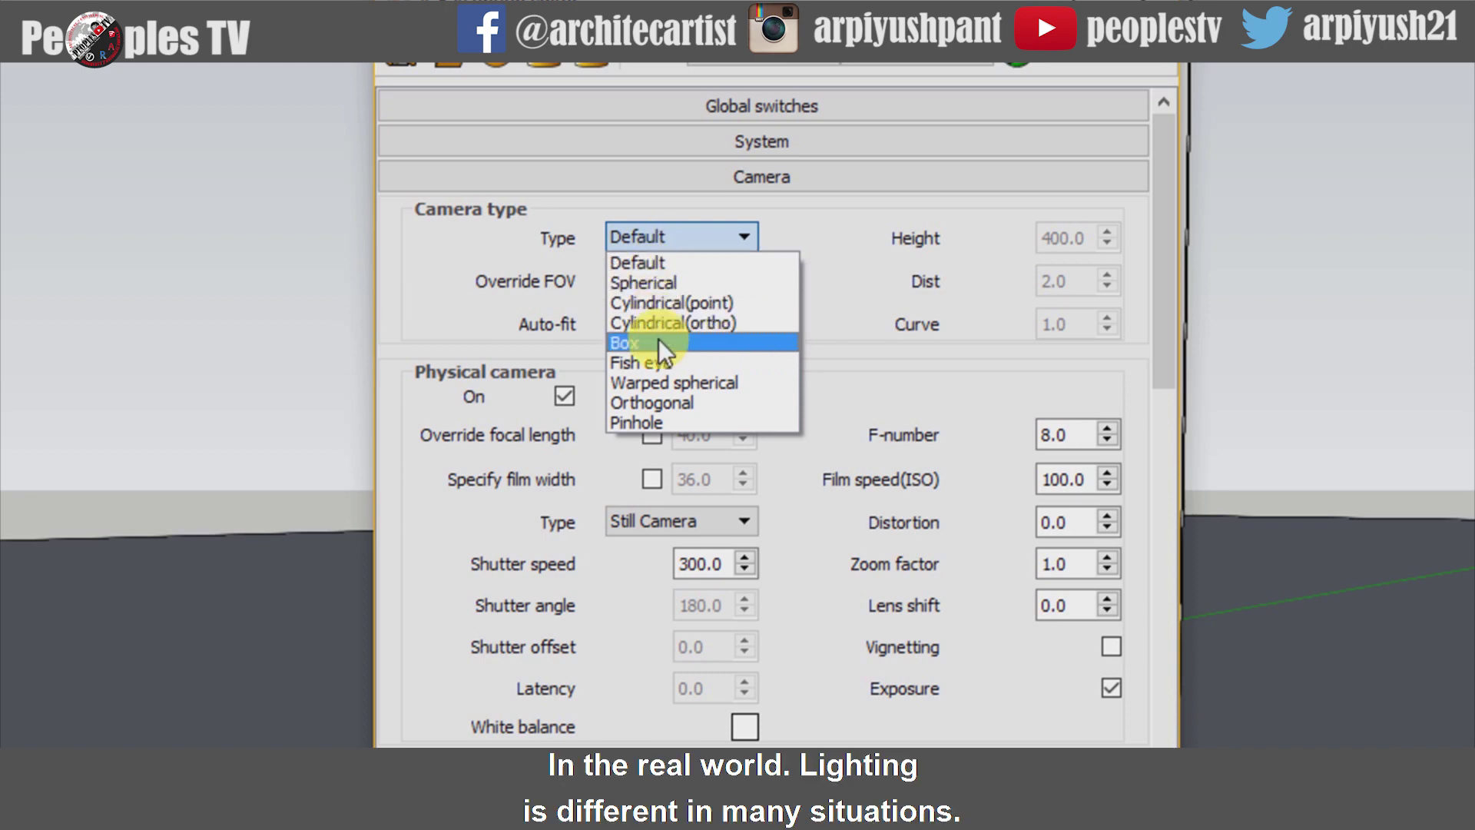
{"action": "left_click", "coordinate": [677, 254]}
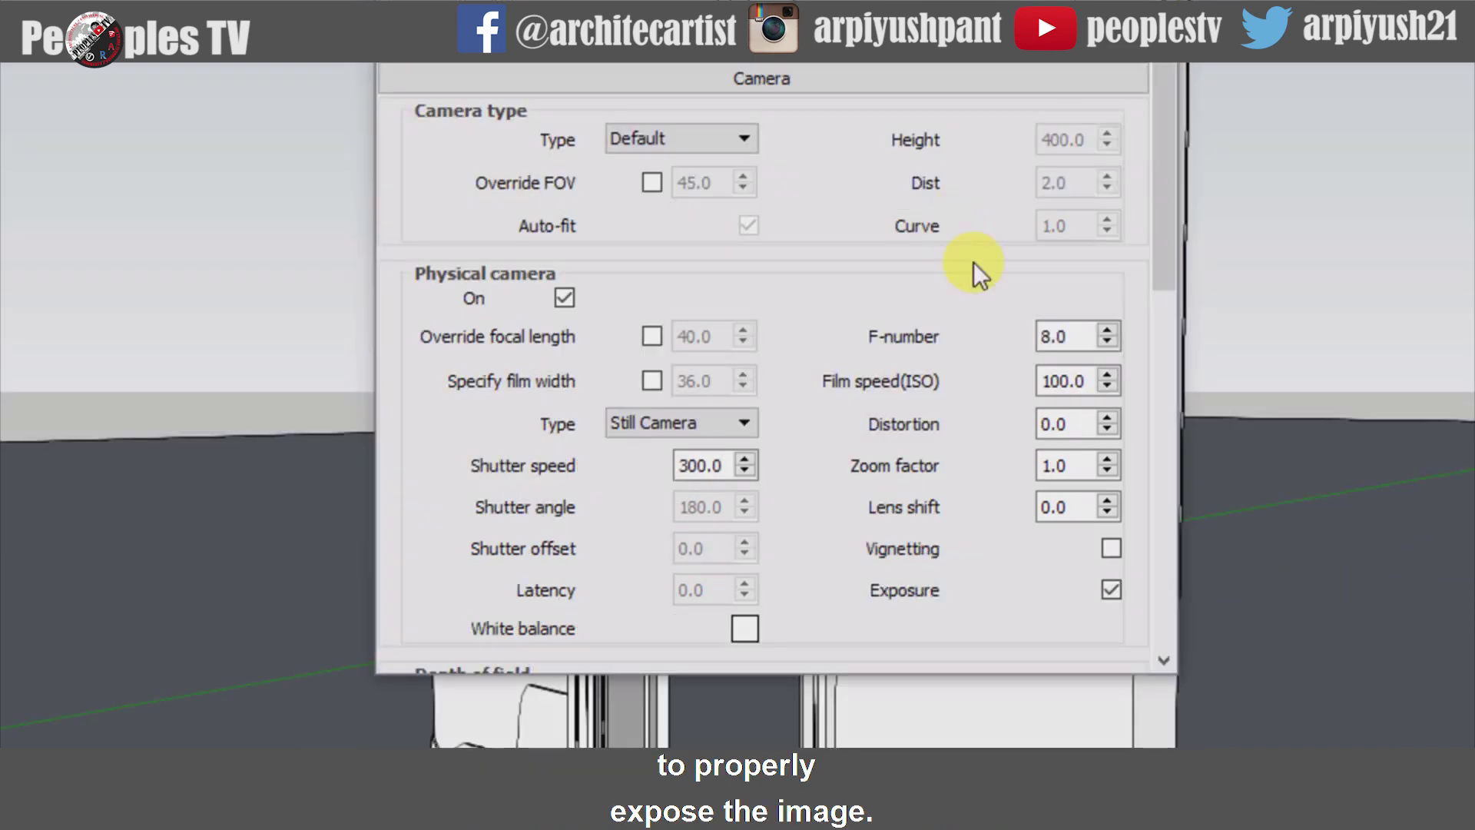
{"action": "left_click_drag", "start_coordinate": [1152, 212], "coordinate": [1163, 299]}
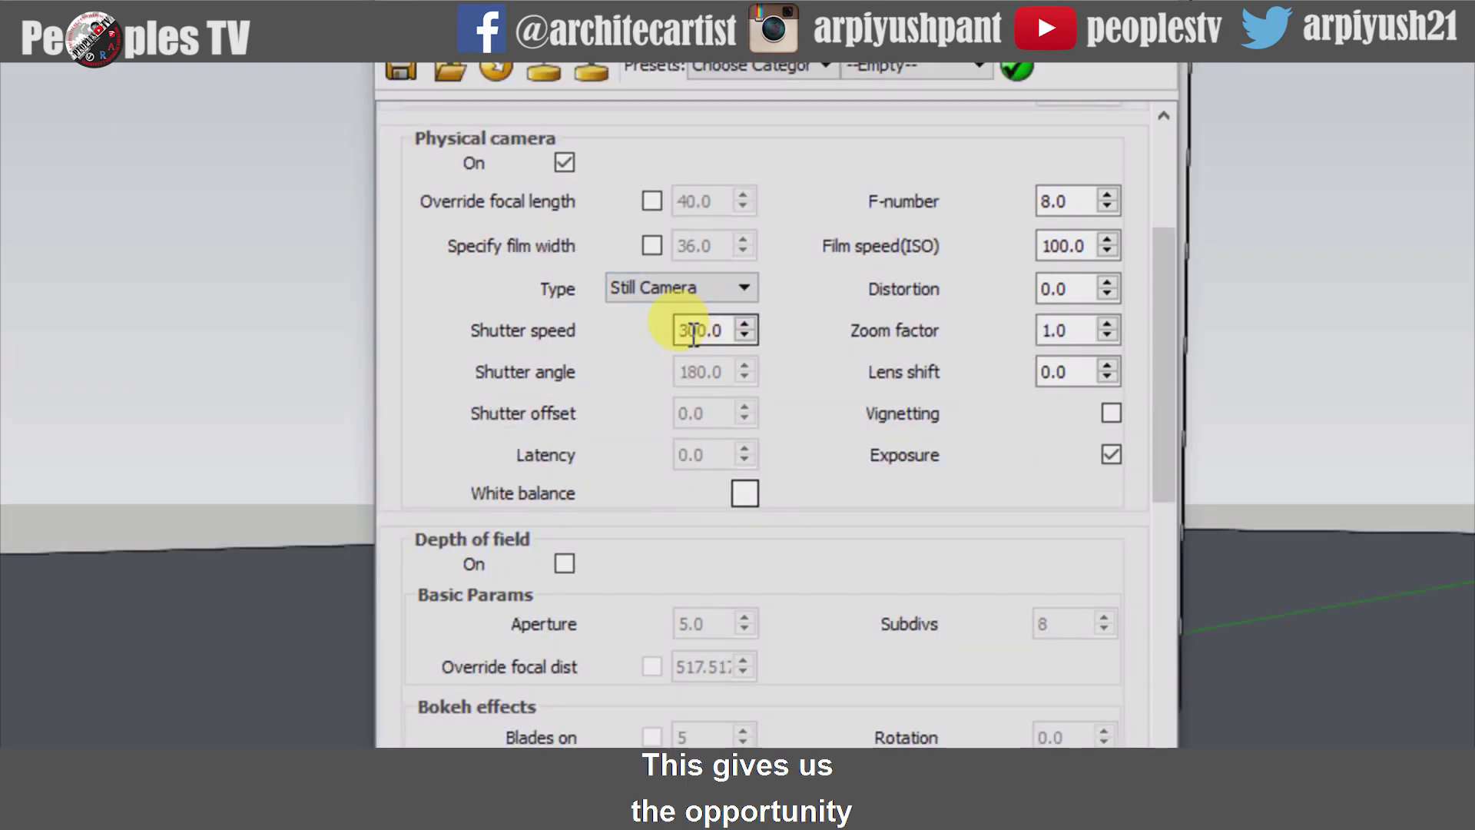
Inspect the physical camera's shutter speed 300.0, F-number 8.0 and ISO 100.0 values.
{"action": "left_click_drag", "start_coordinate": [720, 332], "coordinate": [686, 338]}
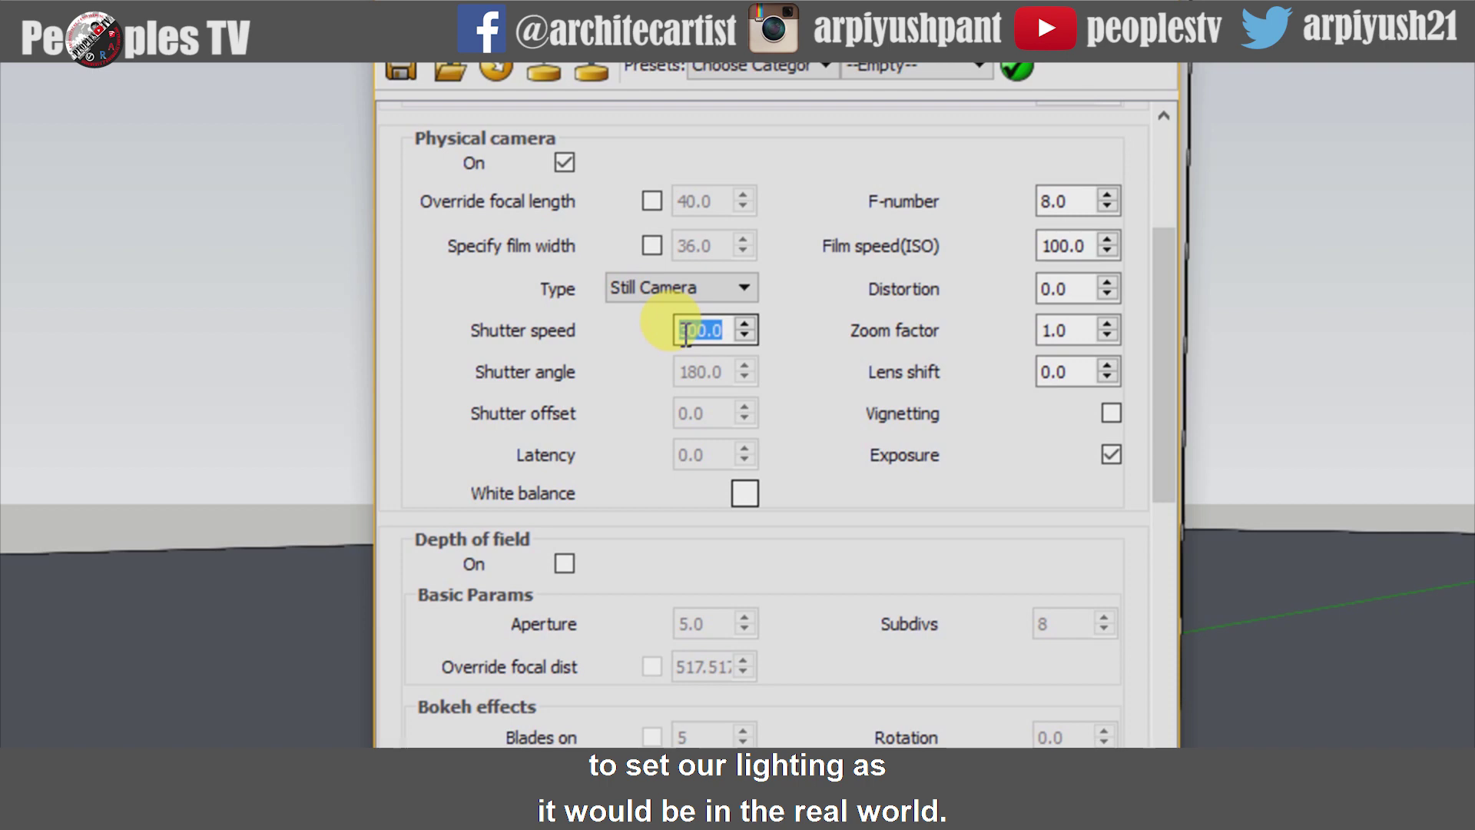
{"action": "left_click", "coordinate": [1064, 202]}
{"action": "left_click_drag", "start_coordinate": [1064, 202], "coordinate": [1038, 202]}
{"action": "left_click_drag", "start_coordinate": [1085, 245], "coordinate": [1041, 245]}
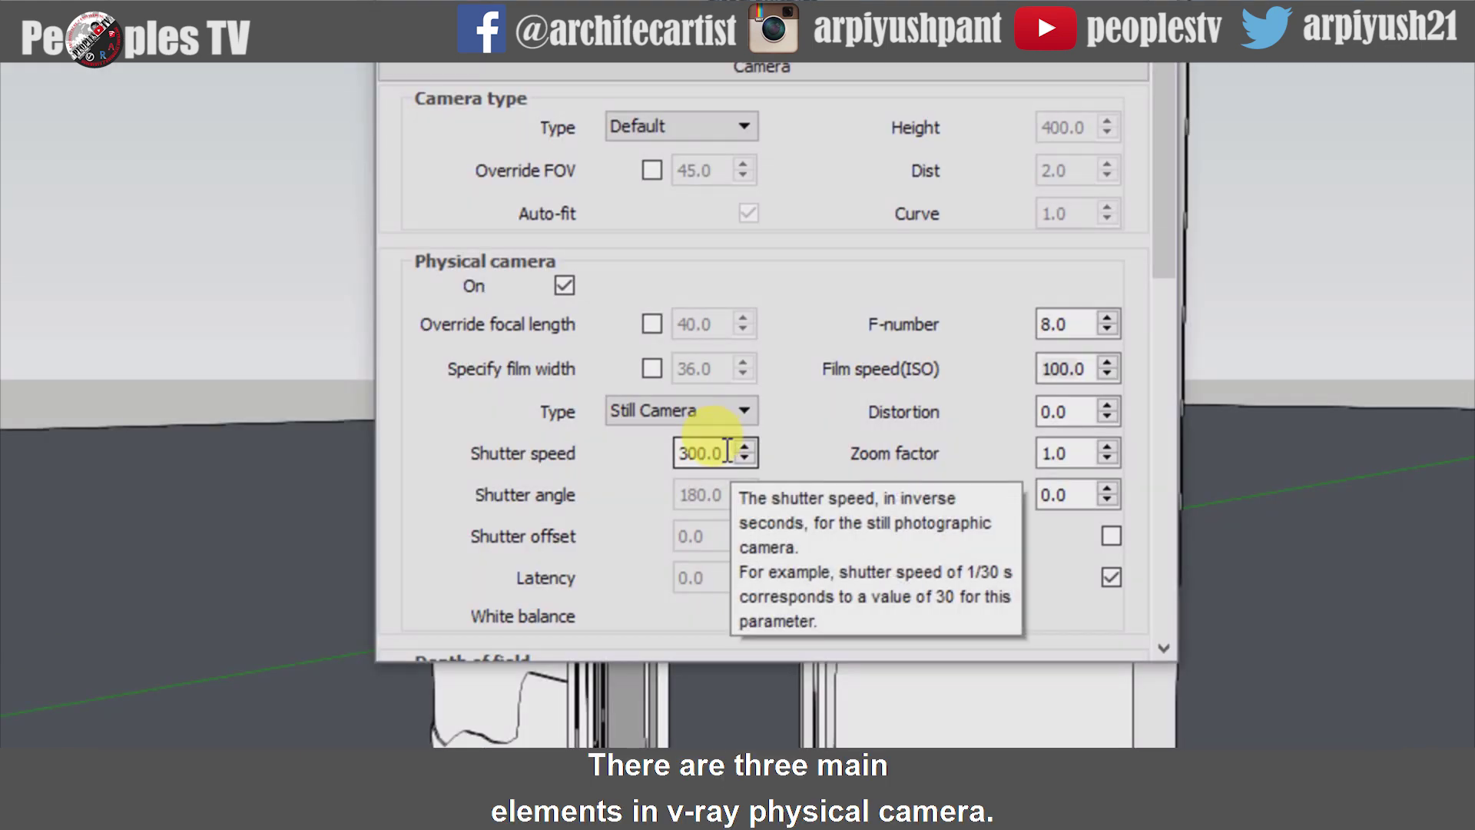
Review the shutter speed 300, F-number 8.0 and ISO 100 fields.
{"action": "left_click_drag", "start_coordinate": [726, 452], "coordinate": [691, 449]}
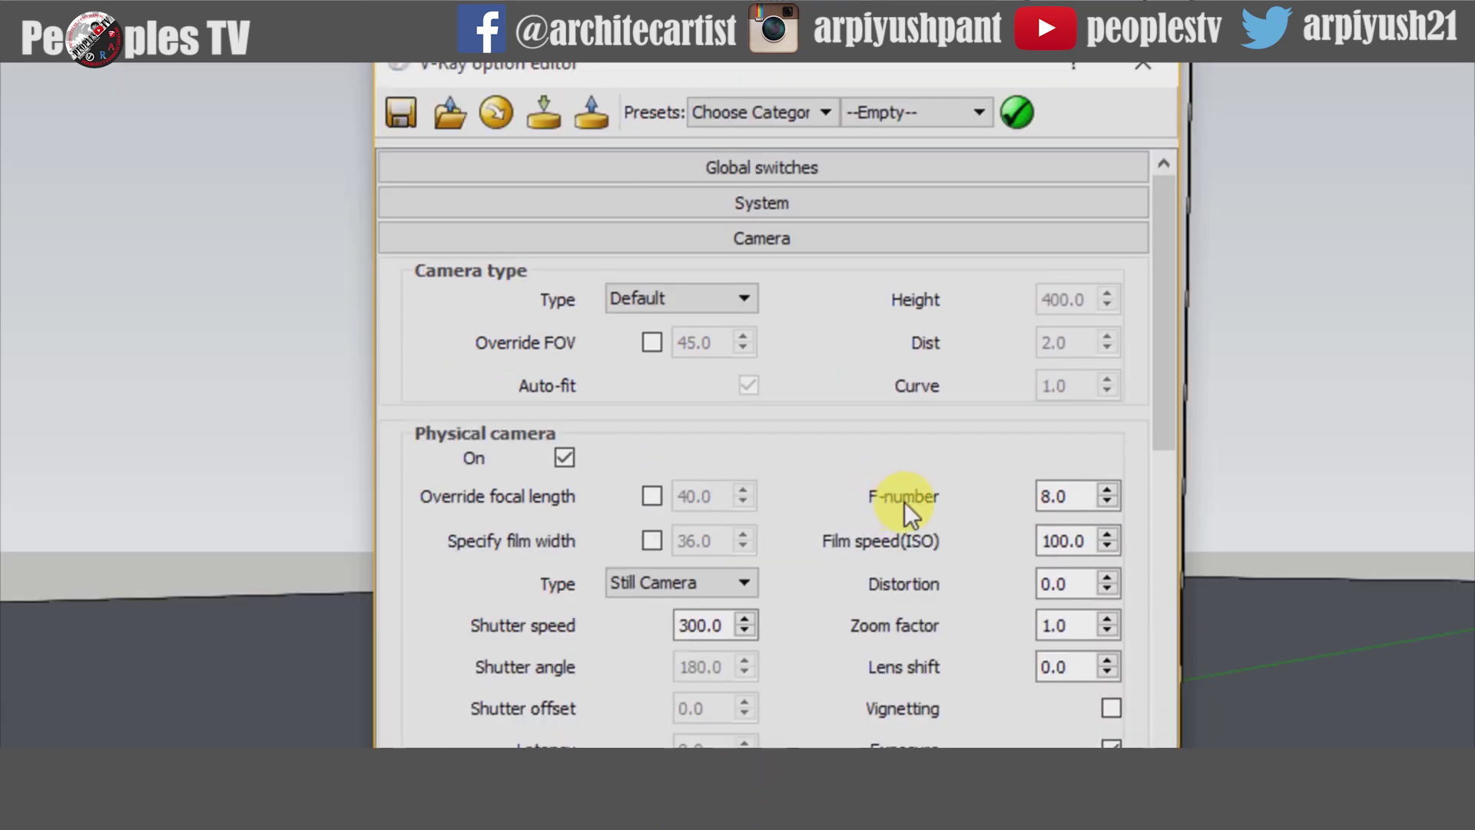
{"action": "left_click_drag", "start_coordinate": [1070, 497], "coordinate": [1039, 501]}
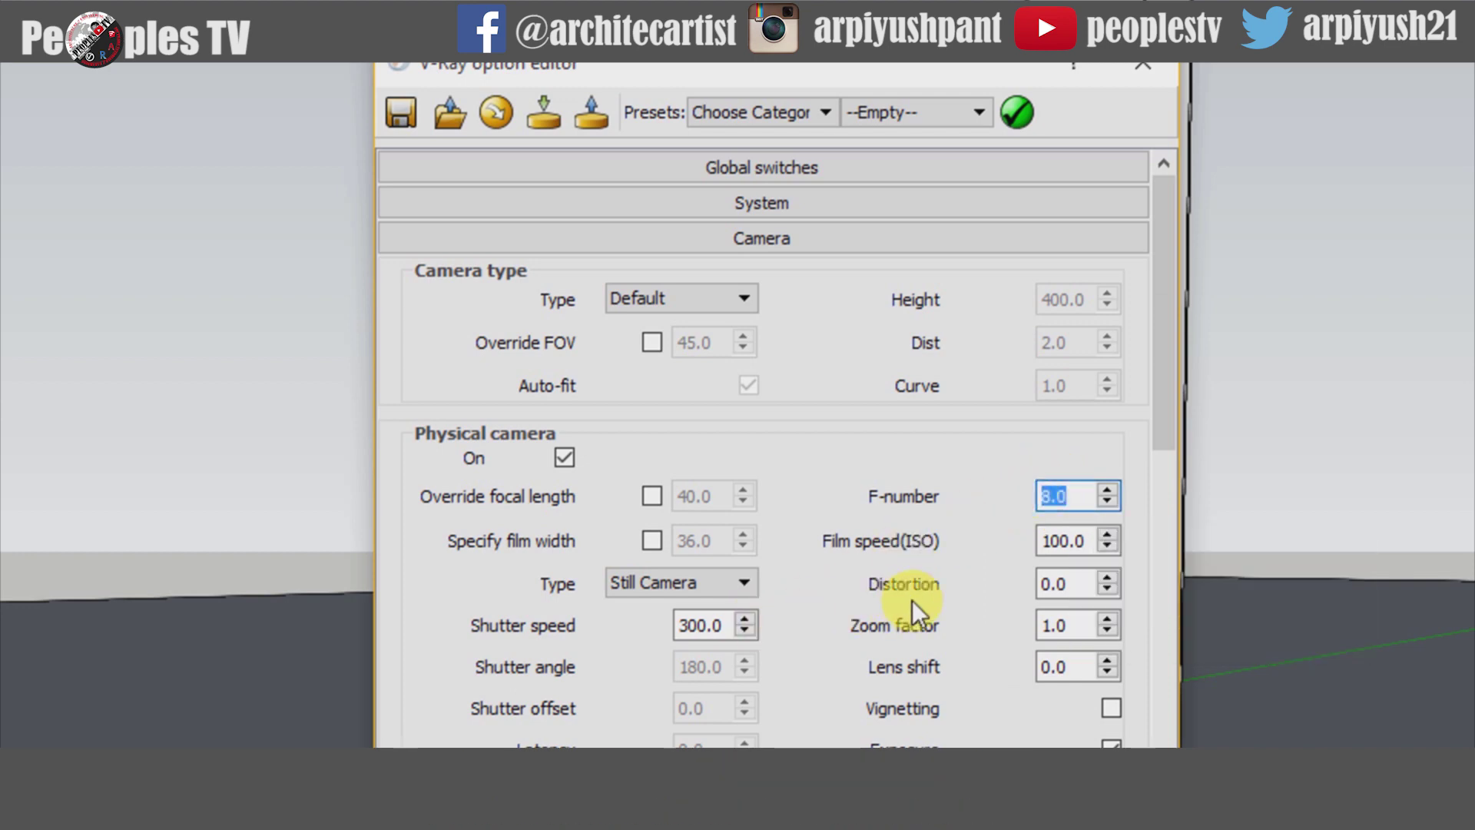
{"action": "left_click_drag", "start_coordinate": [1046, 542], "coordinate": [1083, 538]}
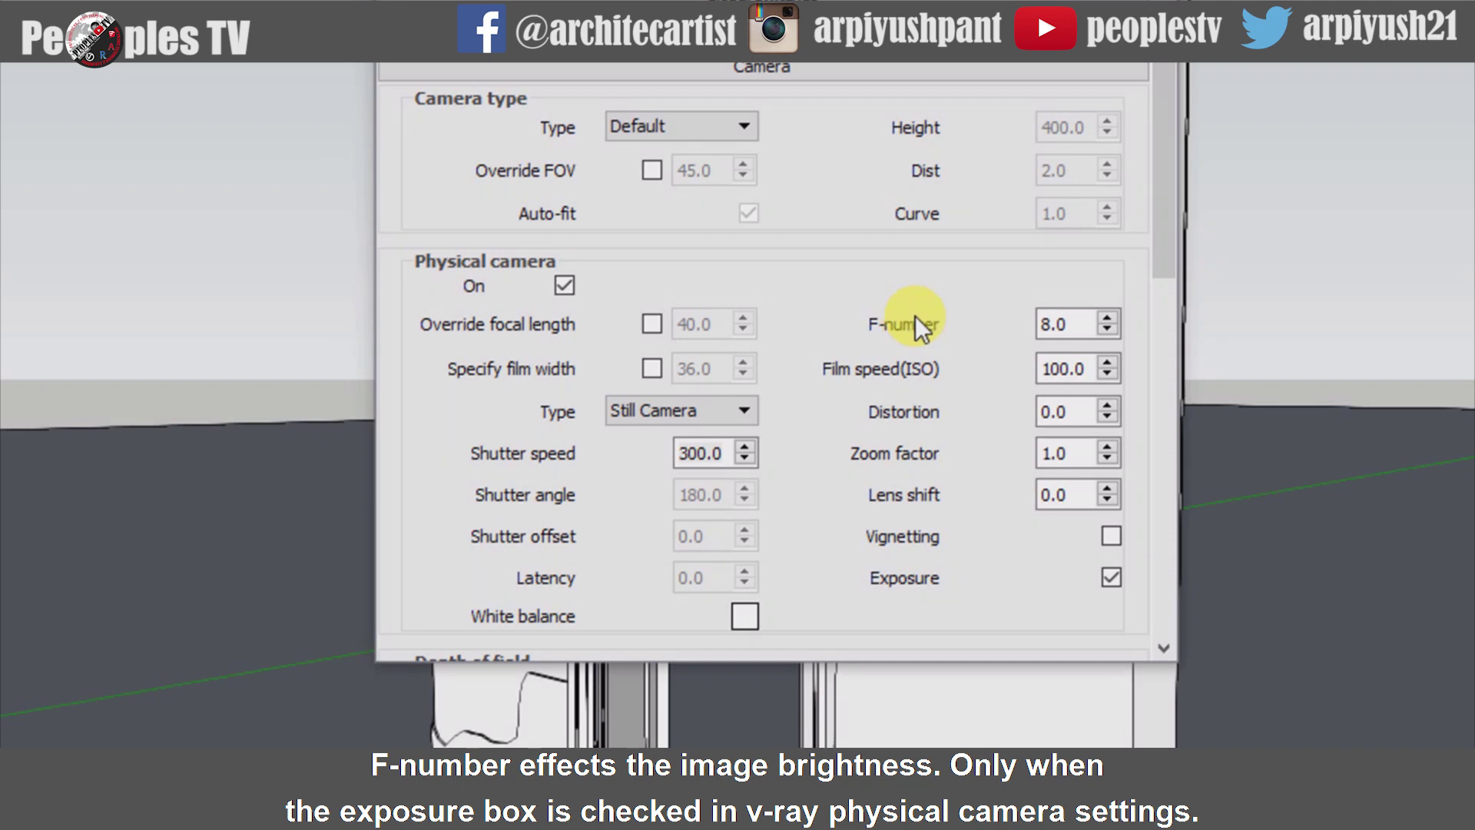
Recheck the F-number 8.0, then change the shutter speed to 60.
{"action": "left_click", "coordinate": [1063, 496]}
{"action": "mouse_move", "coordinate": [1062, 323]}
{"action": "left_mouse_down"}
{"action": "mouse_move", "coordinate": [1043, 323]}
{"action": "mouse_move", "coordinate": [1074, 321]}
{"action": "left_mouse_up"}
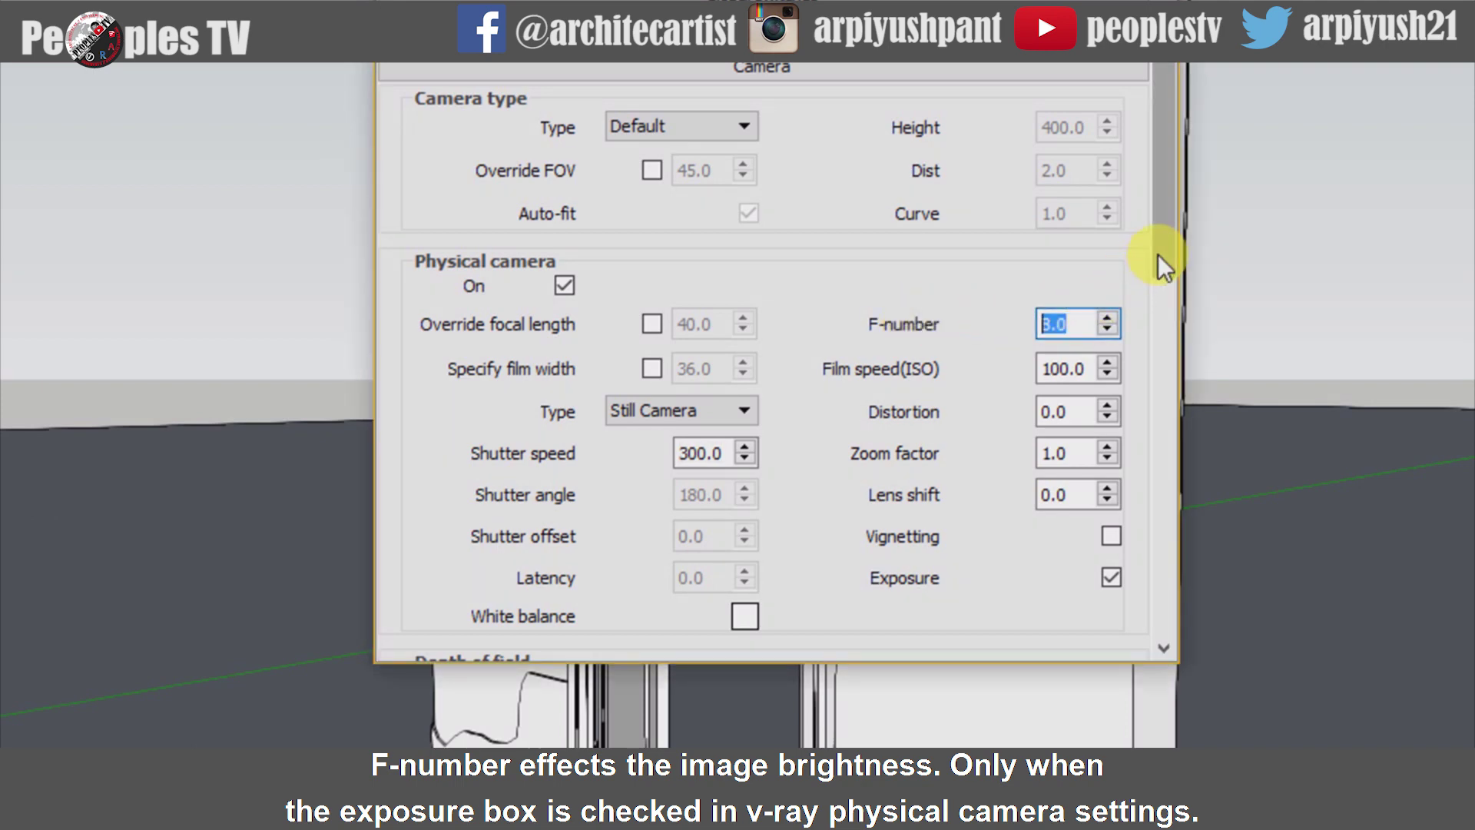
{"action": "left_click_drag", "start_coordinate": [1158, 255], "coordinate": [1160, 310]}
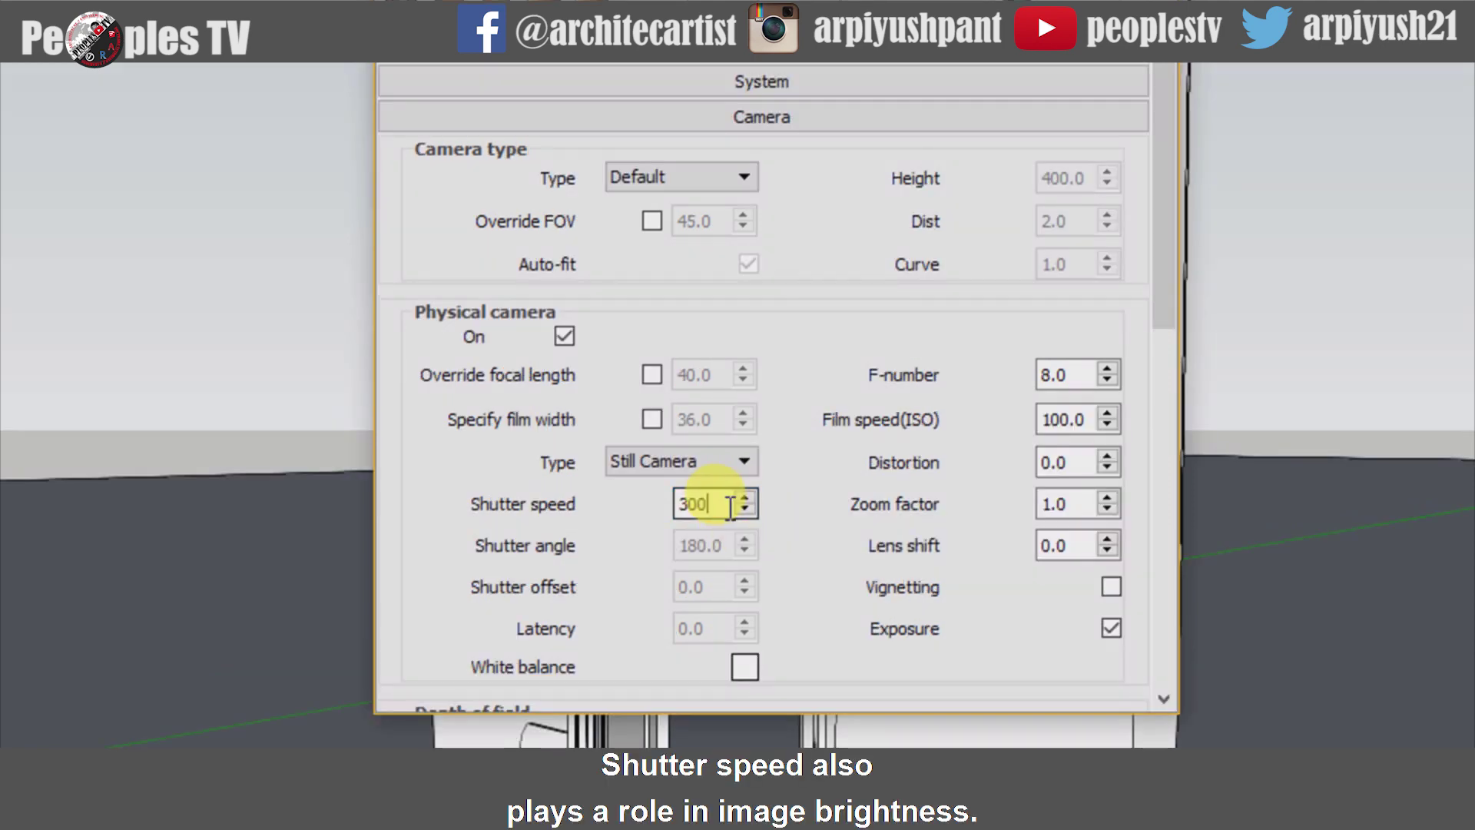
{"action": "double_click", "coordinate": [701, 504]}
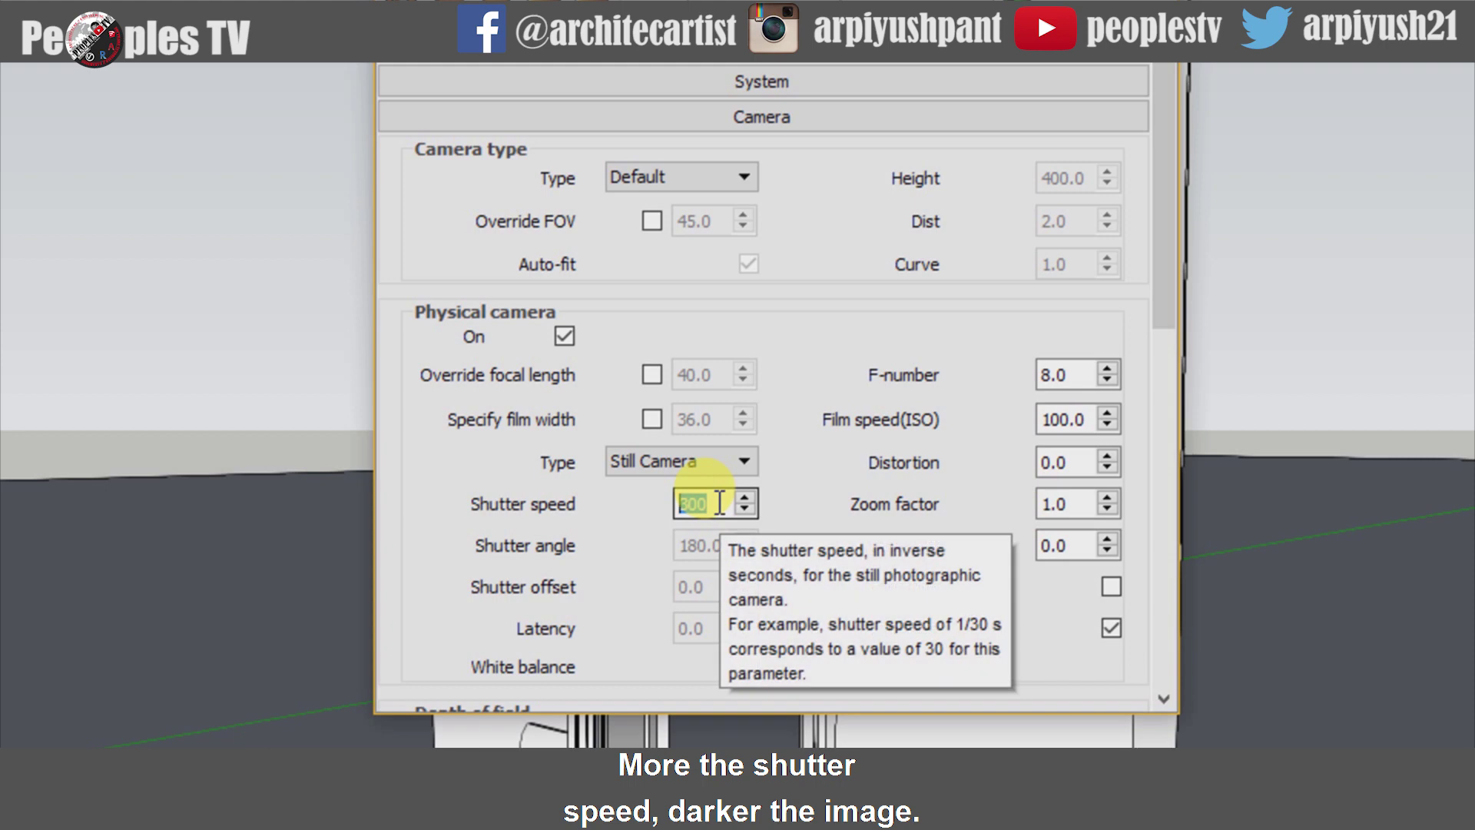
{"action": "type", "text": "60"}
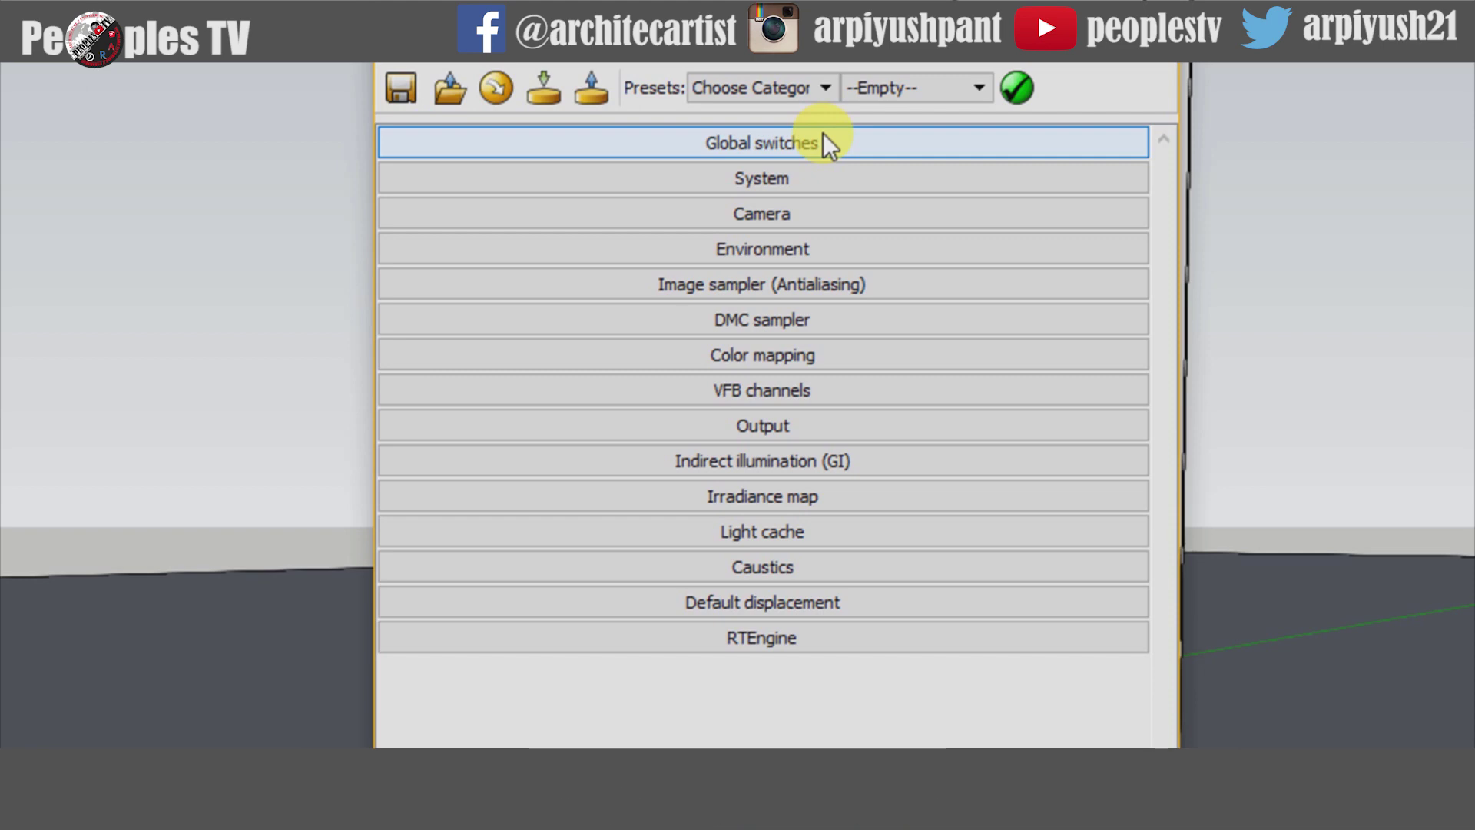
Expand the Camera settings and change the shutter speed from 300.0 to 600.
{"action": "left_click", "coordinate": [796, 210]}
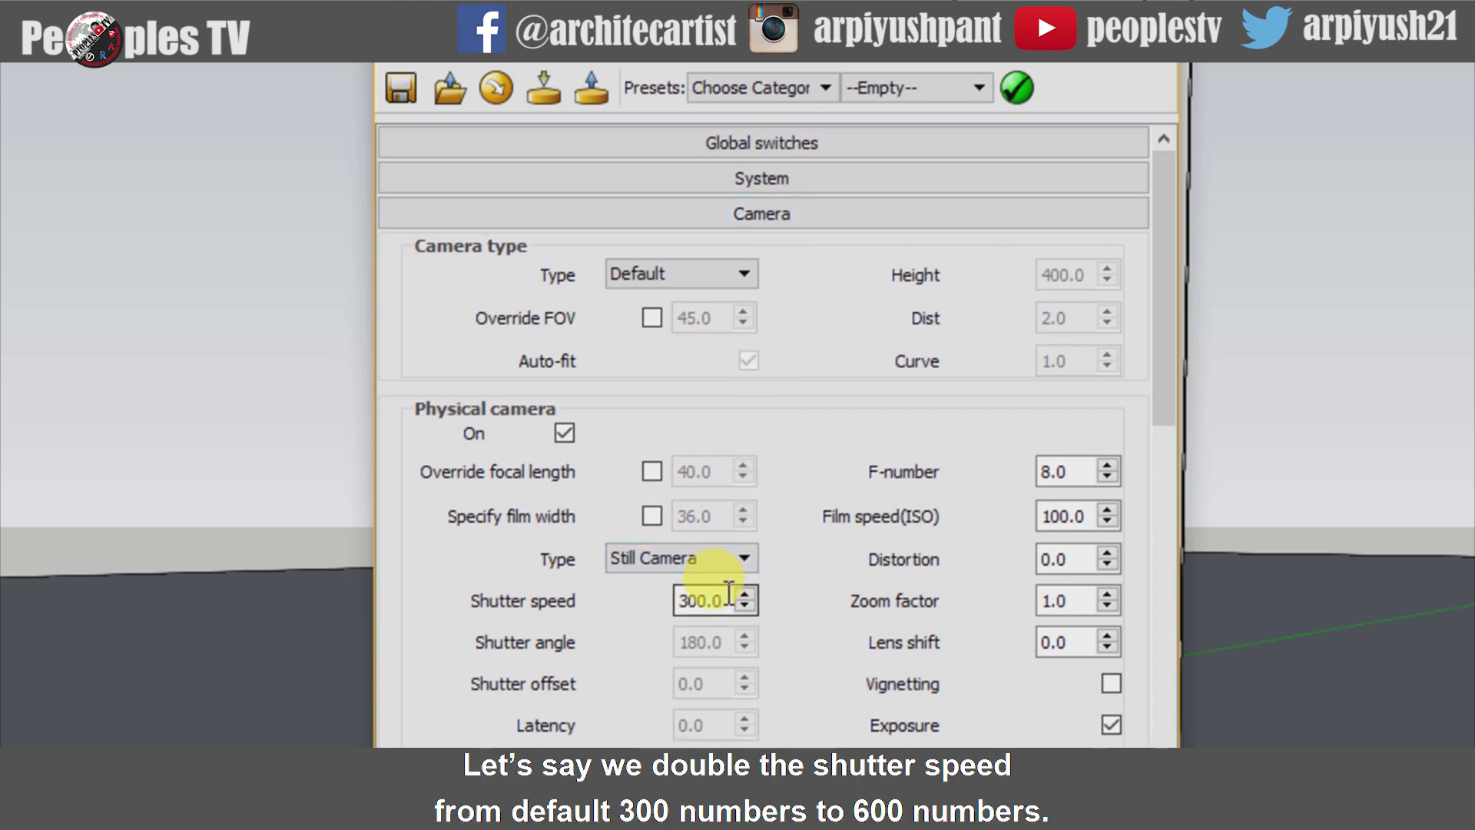
{"action": "left_click_drag", "start_coordinate": [722, 600], "coordinate": [679, 600]}
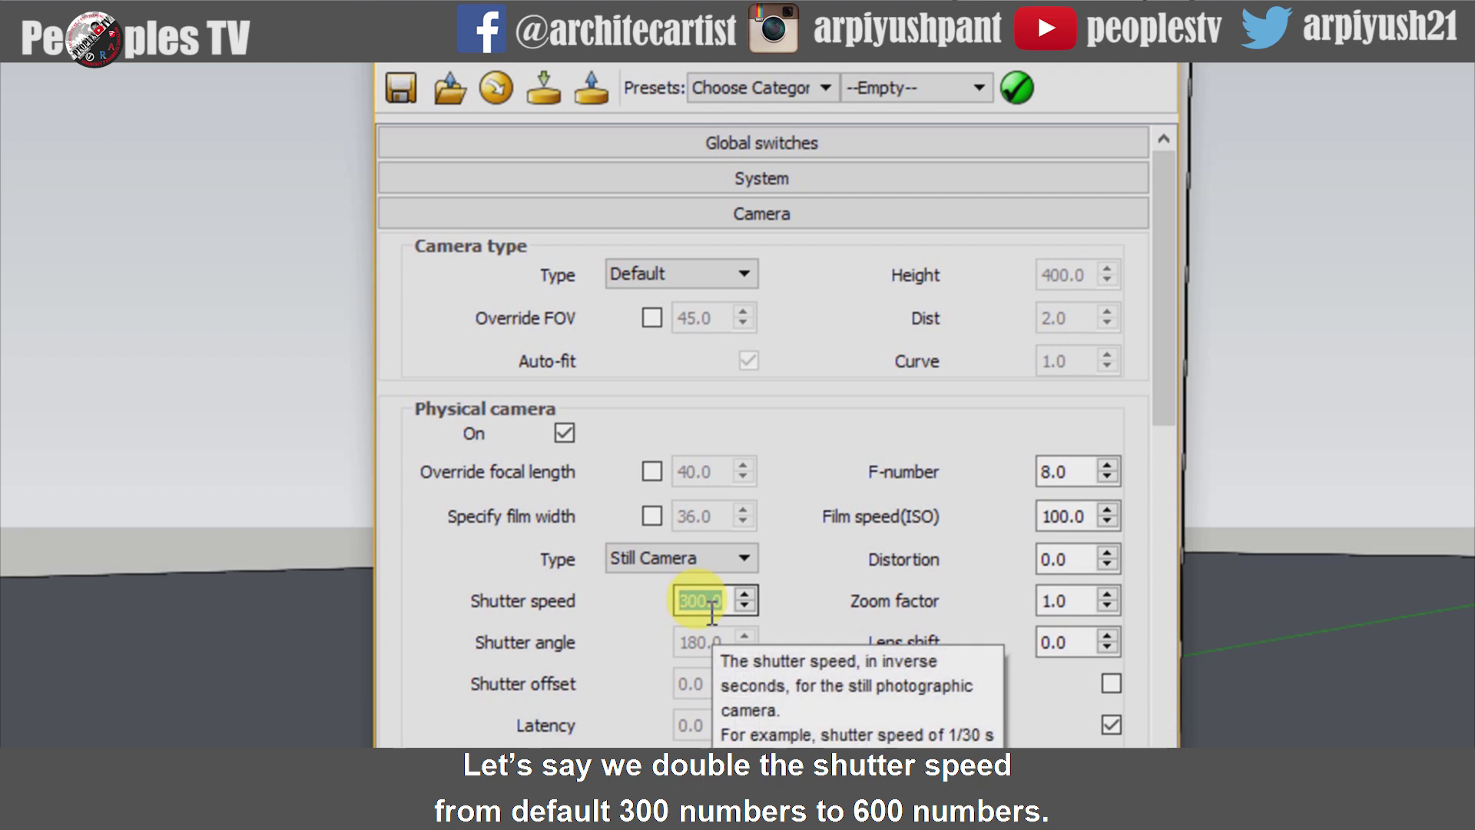
{"action": "type", "text": "600"}
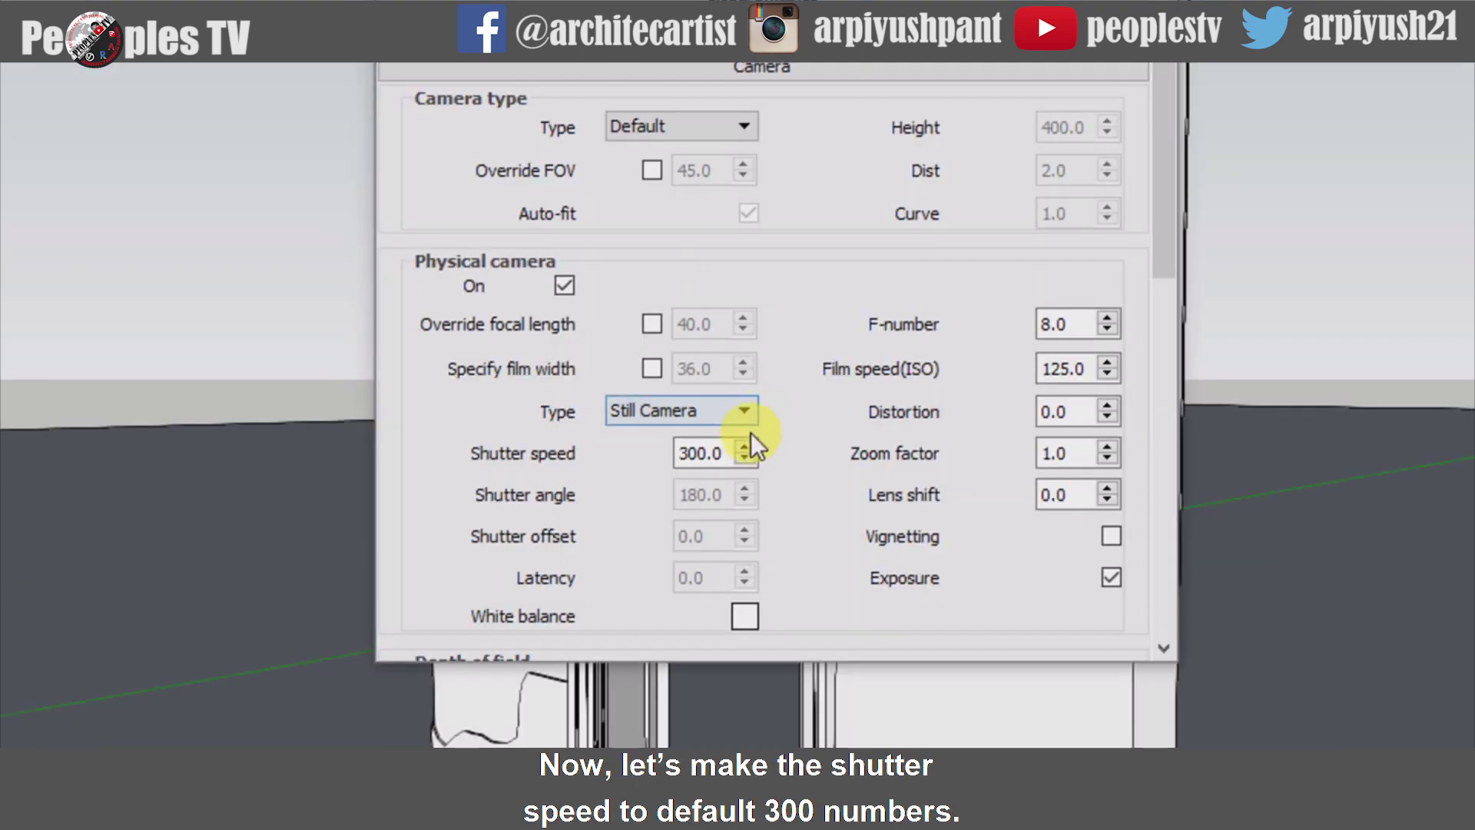
With shutter speed at 300, set the F-number to 15 and render the scene.
{"action": "left_click", "coordinate": [733, 450]}
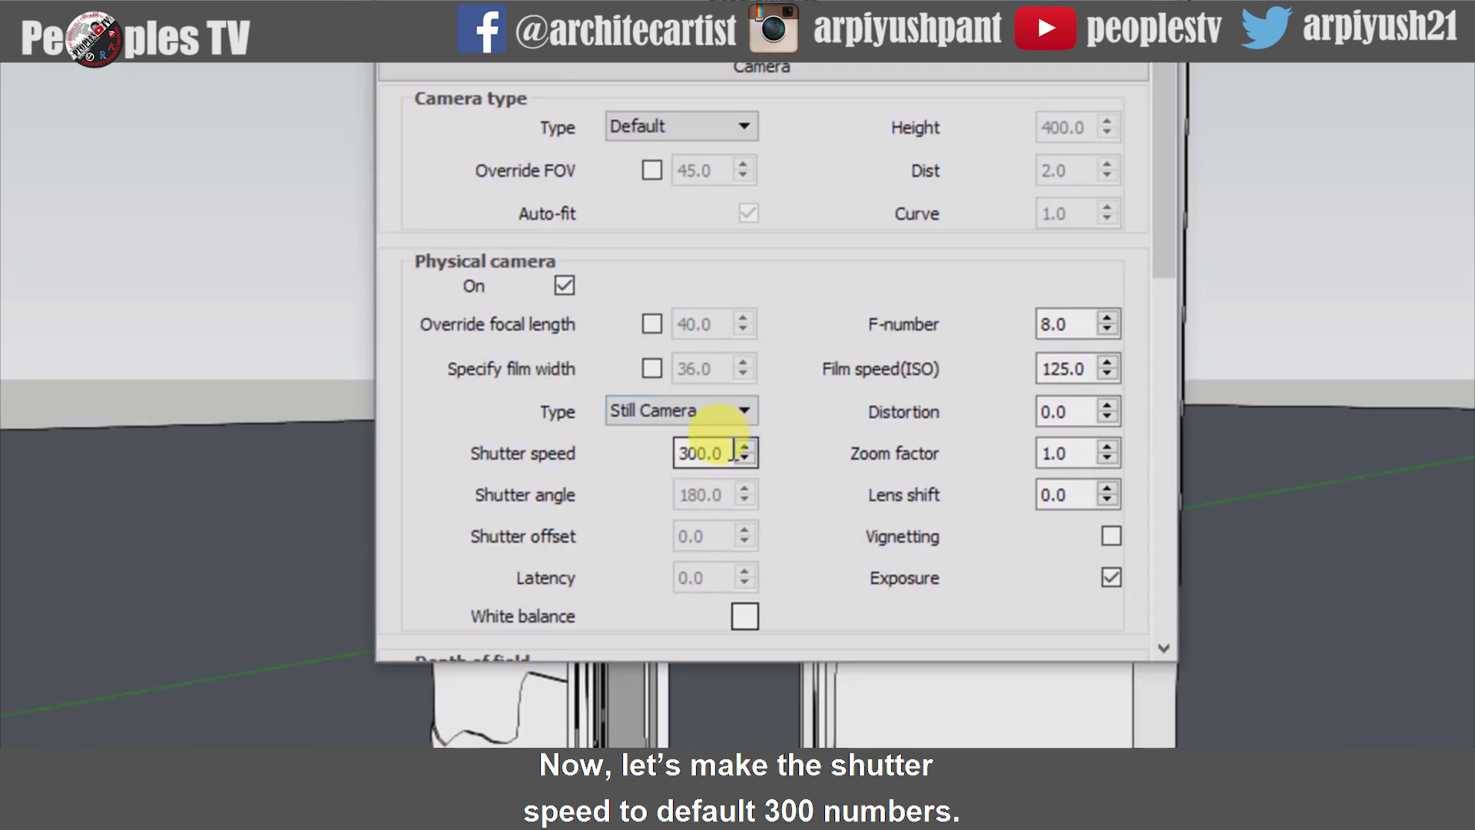
{"action": "left_click", "coordinate": [691, 453], "text": "shift"}
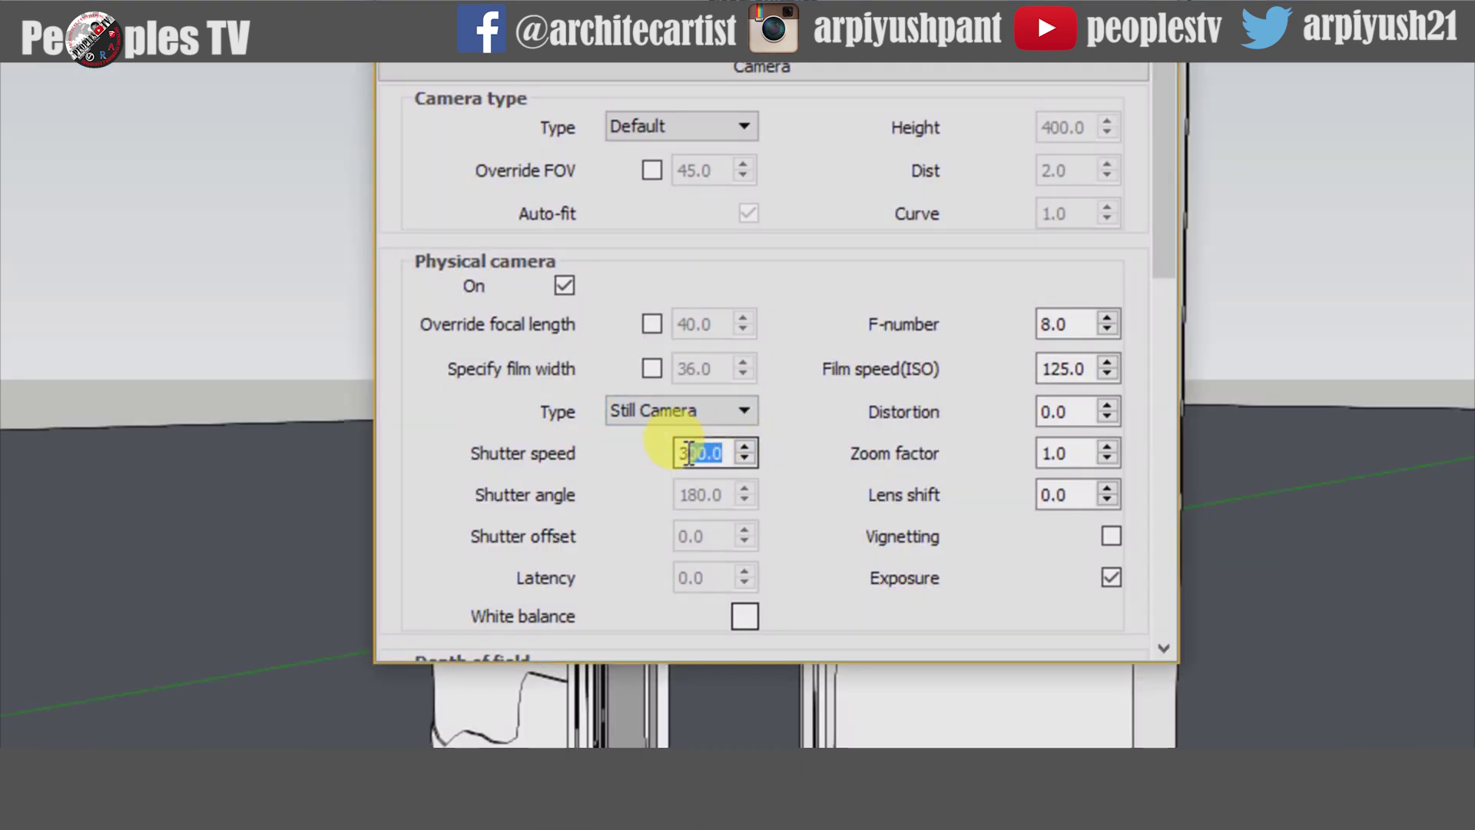
{"action": "left_click_drag", "start_coordinate": [677, 453], "coordinate": [734, 450]}
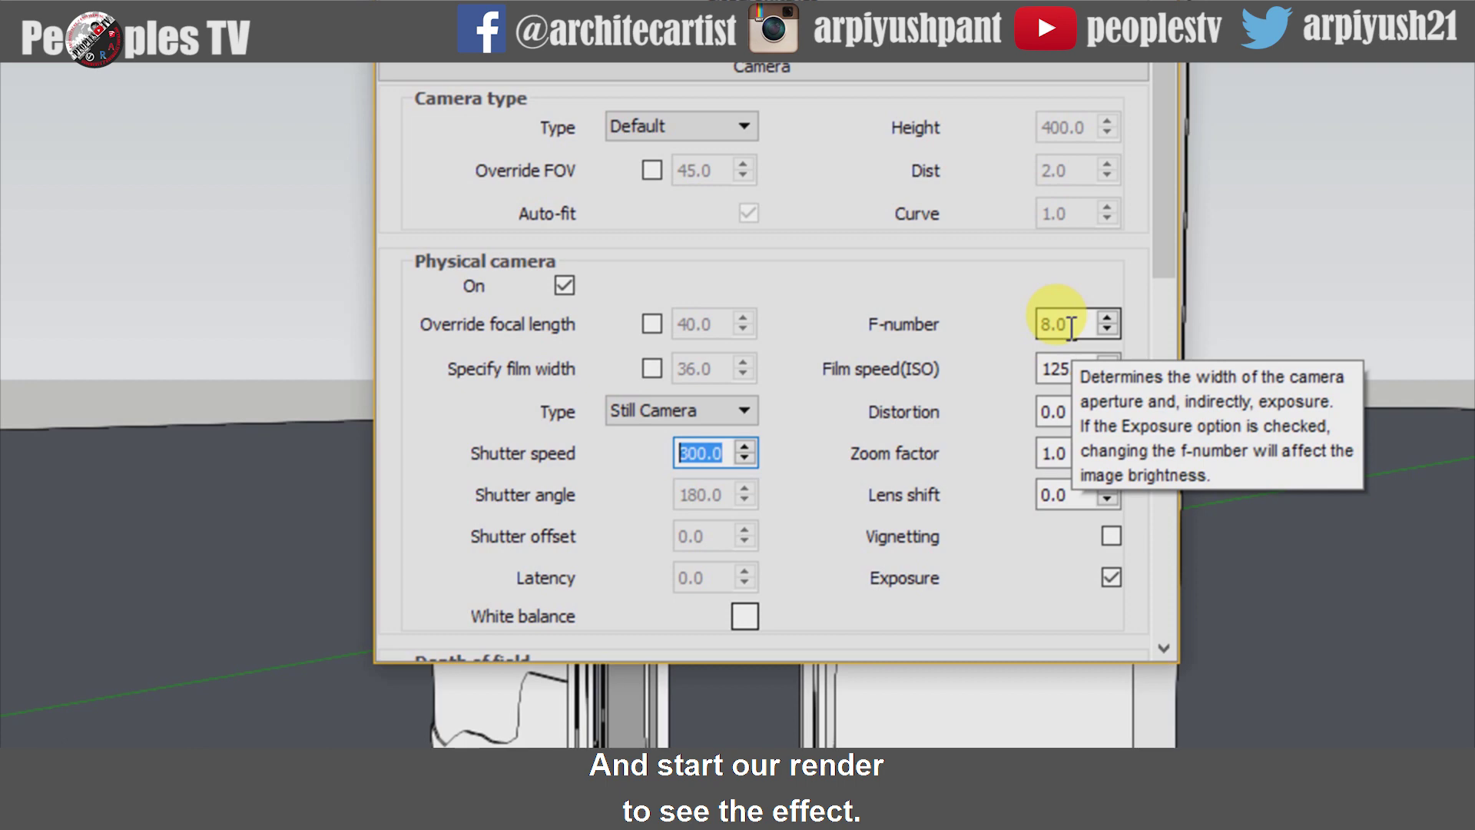
{"action": "double_click", "coordinate": [1047, 322]}
{"action": "key", "text": "BackSpace"}
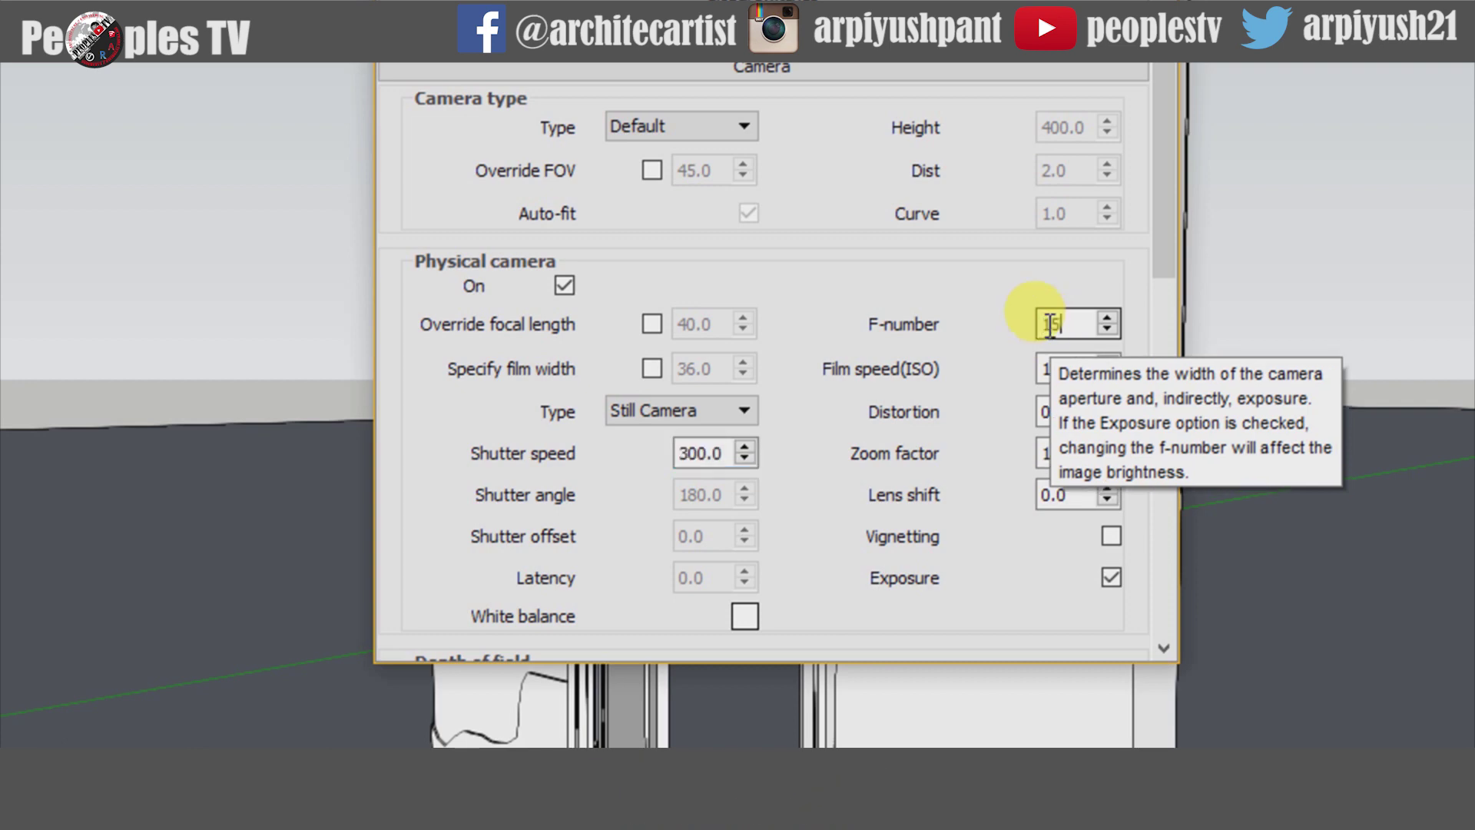
{"action": "type", "text": "5"}
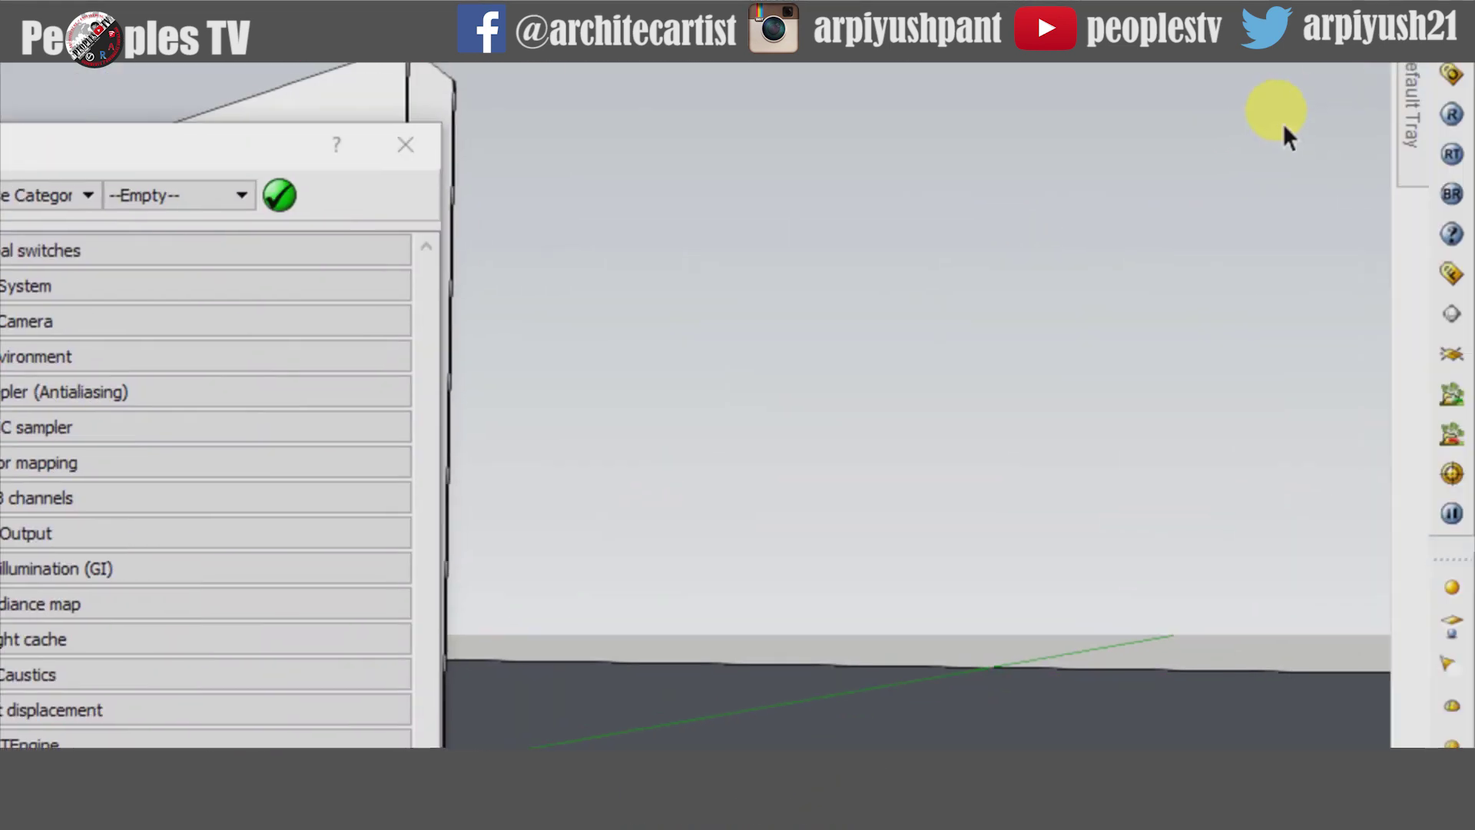
{"action": "left_click", "coordinate": [1450, 128]}
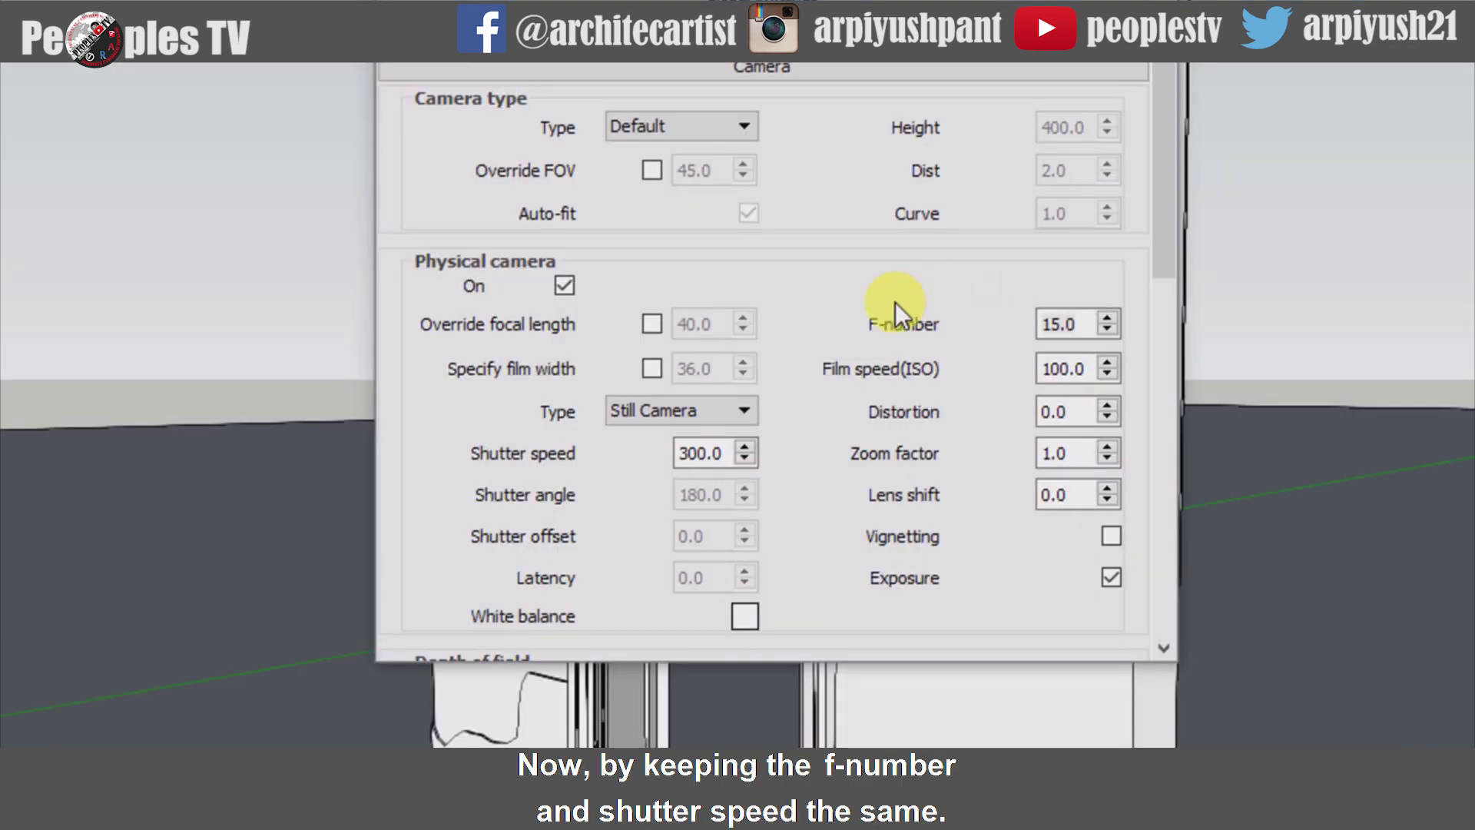
Set the camera's Film speed (ISO) to 200.
{"action": "left_click", "coordinate": [1064, 324]}
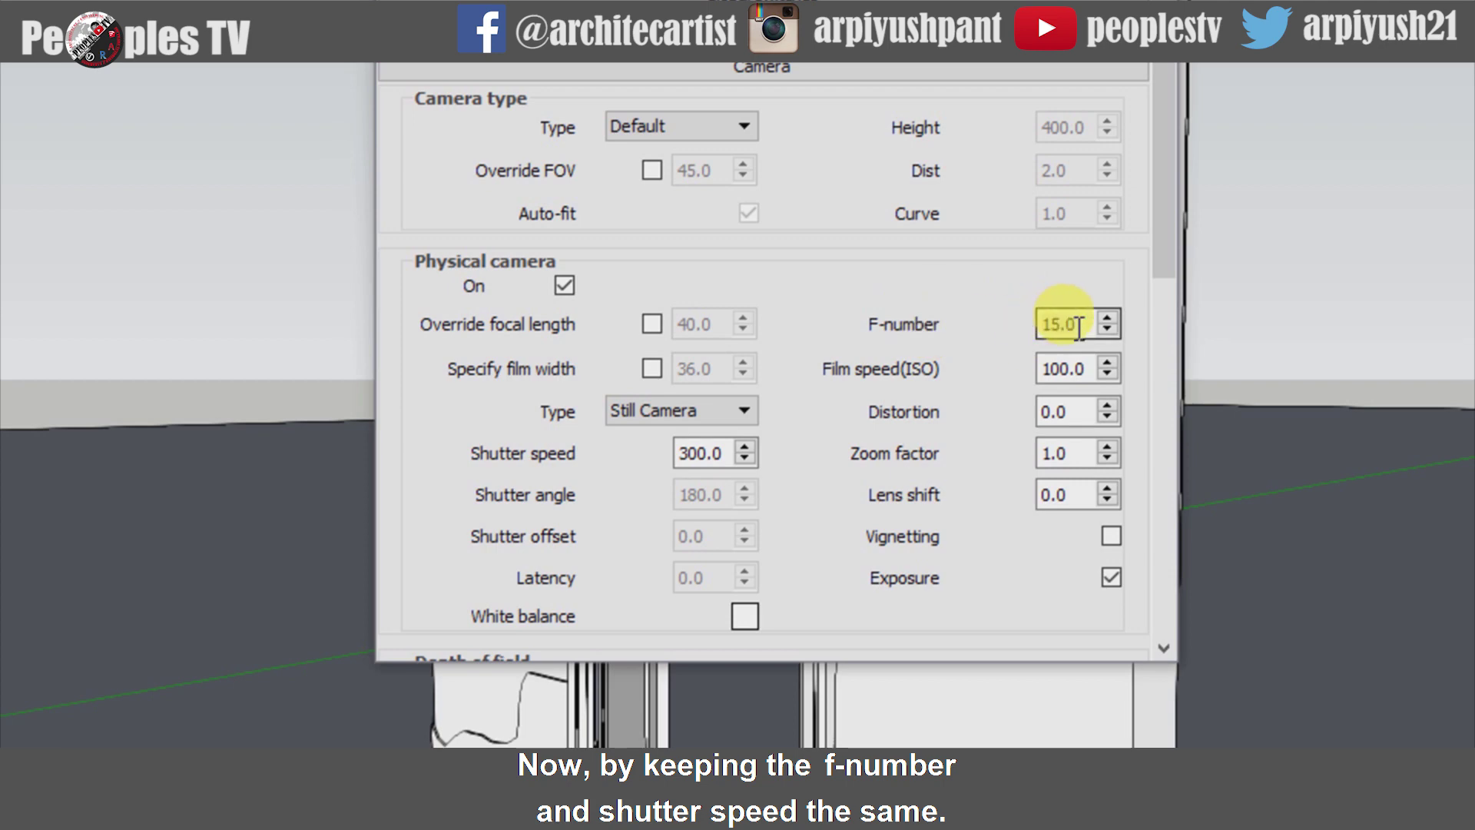
{"action": "double_click", "coordinate": [1069, 324]}
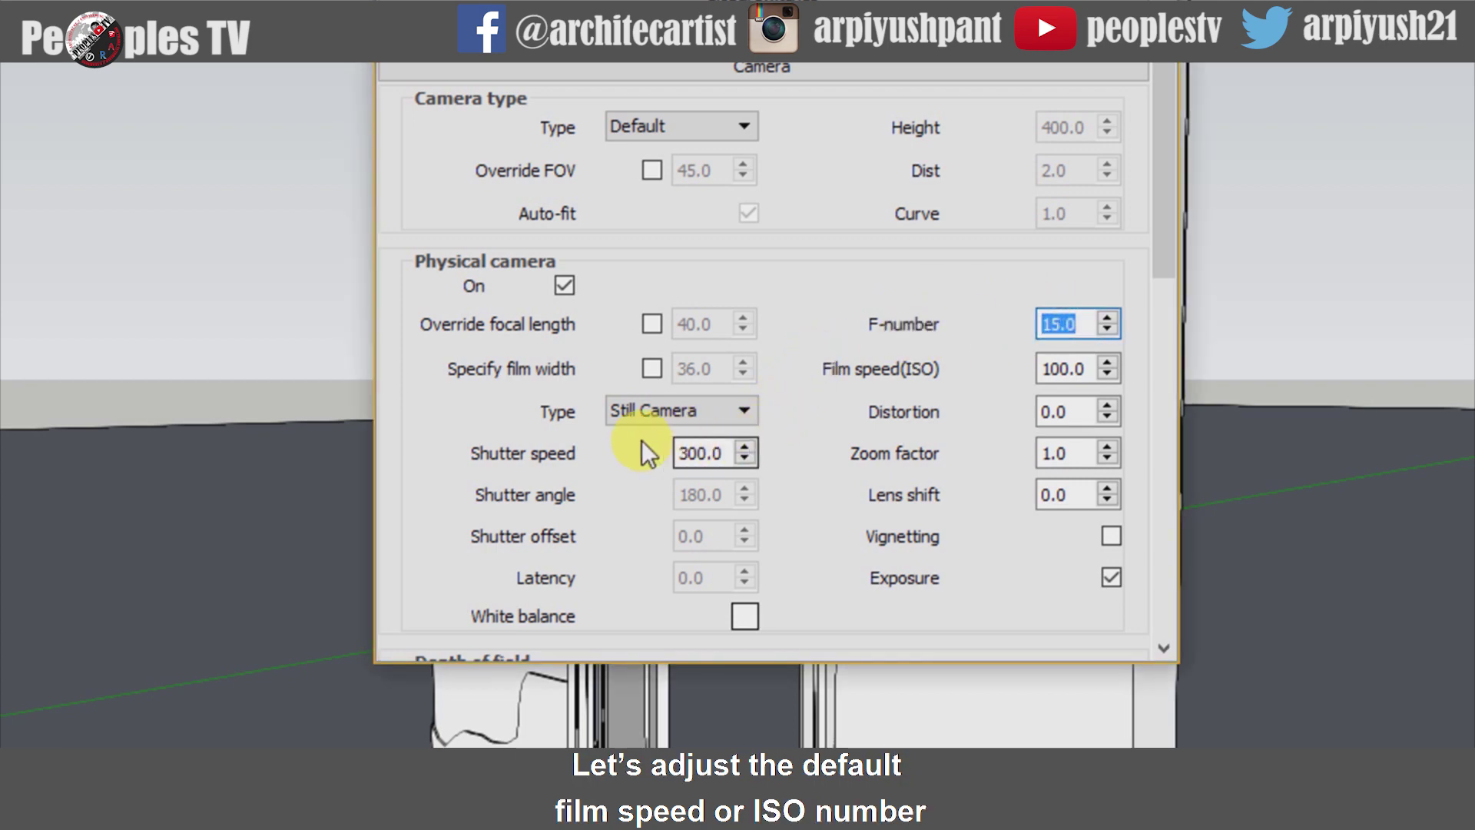
{"action": "double_click", "coordinate": [675, 454]}
{"action": "left_click", "coordinate": [1080, 370]}
{"action": "double_click", "coordinate": [1080, 369]}
{"action": "type", "text": "200"}
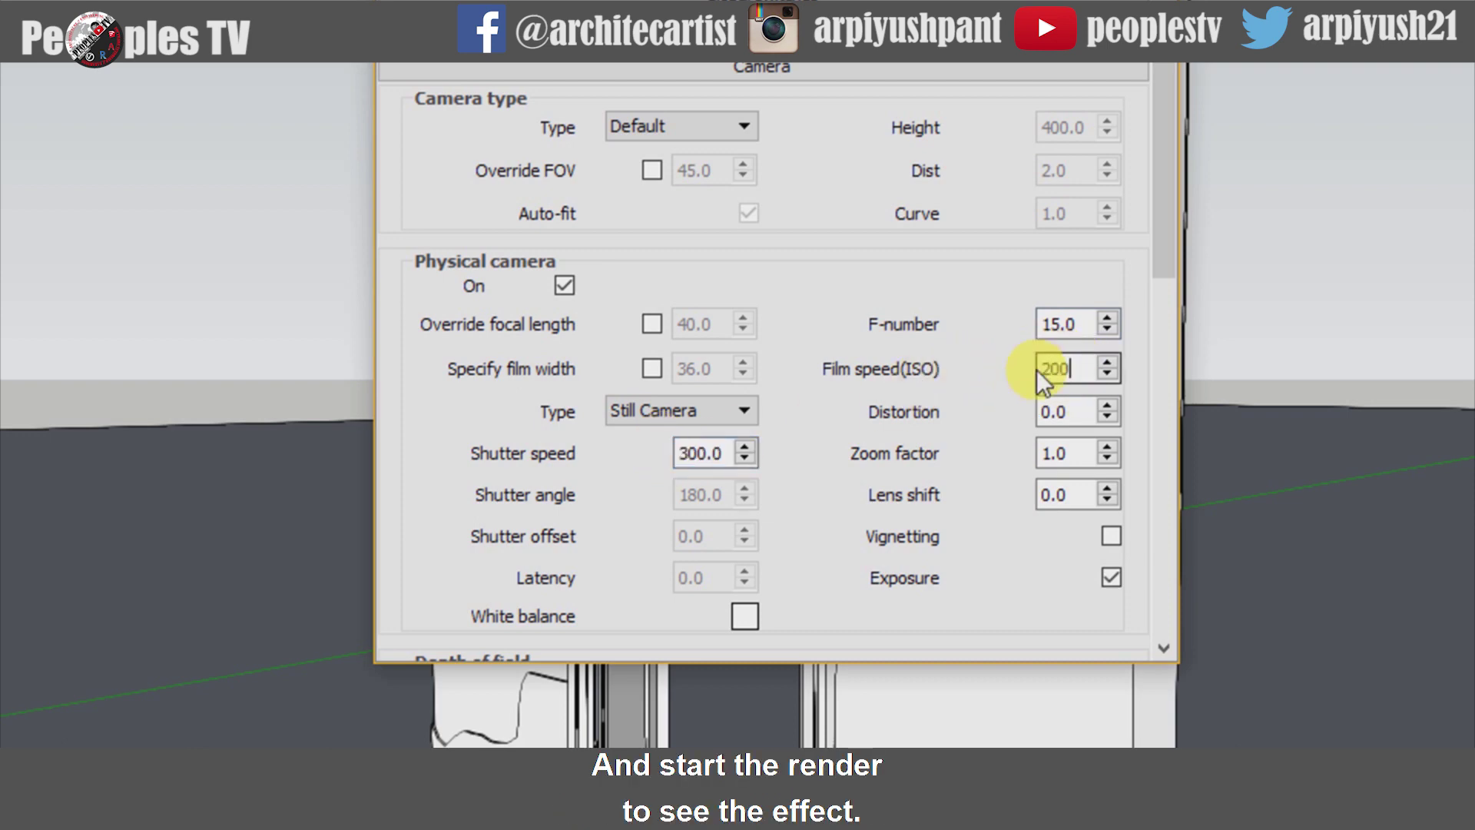
{"action": "key", "text": "Return"}
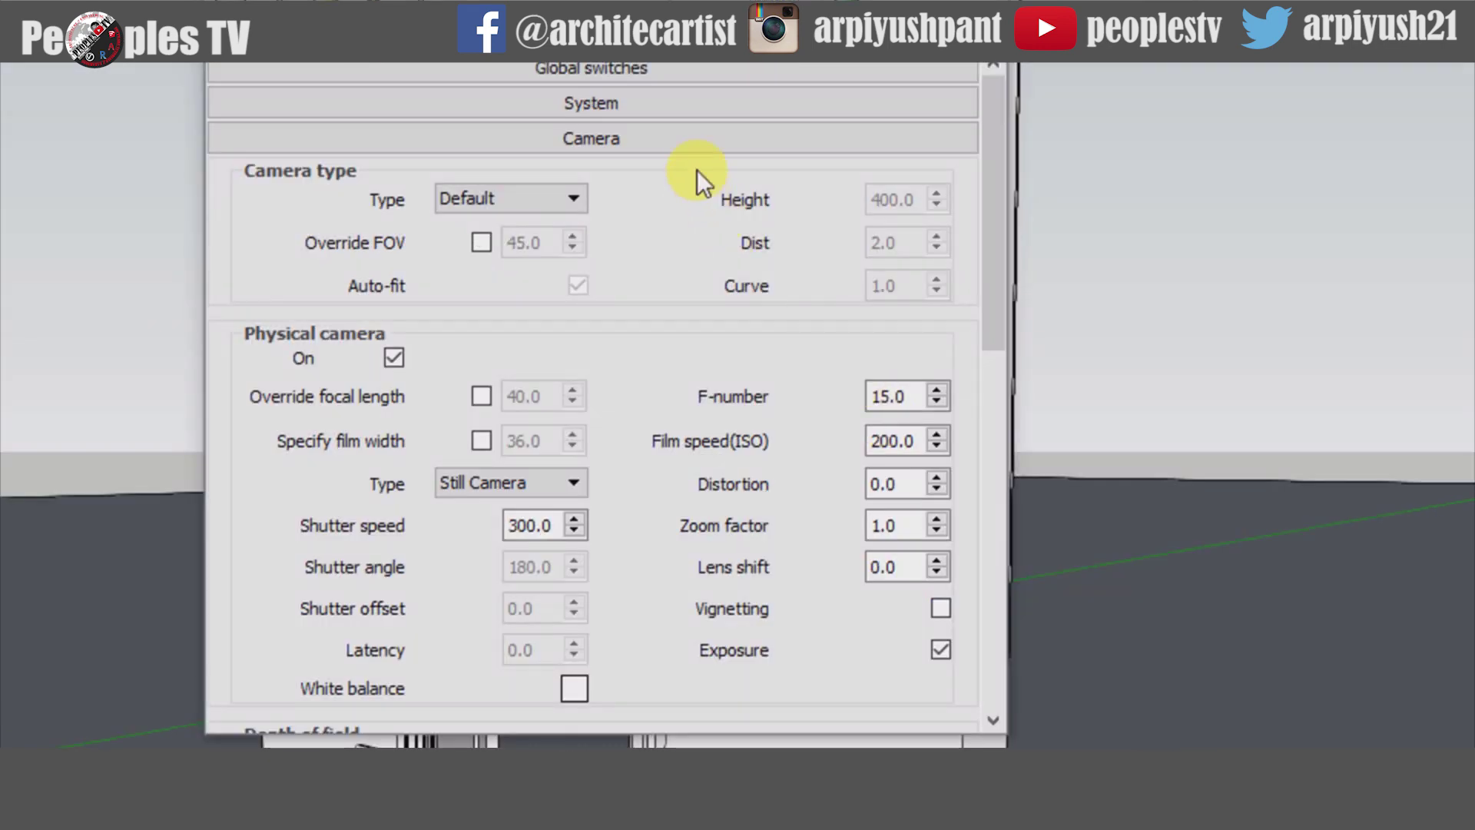
Collapse the Camera section and launch a V-Ray render with F-number 15 and ISO 200.
{"action": "left_click", "coordinate": [881, 68]}
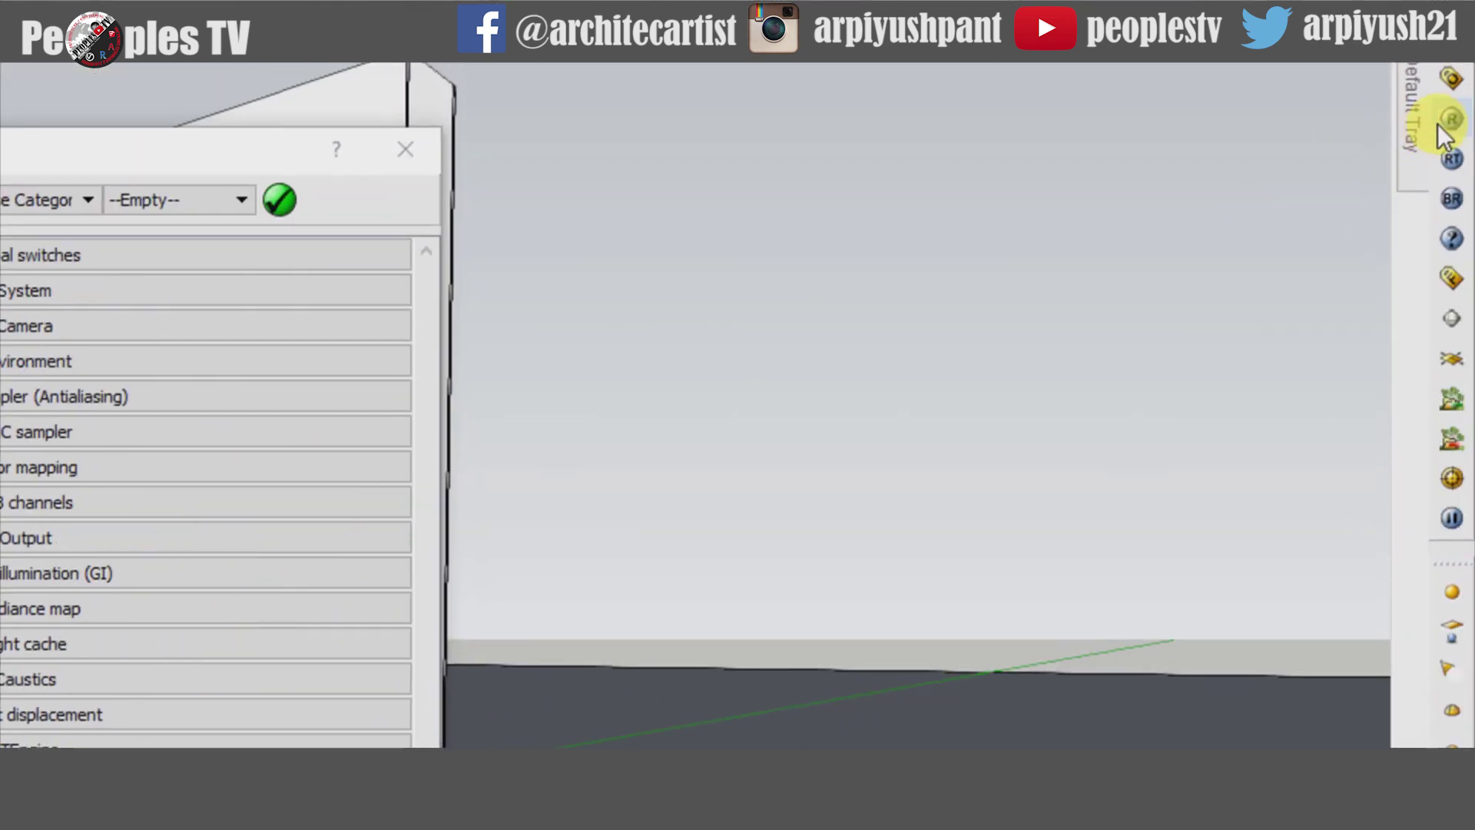
{"action": "left_click", "coordinate": [1449, 121]}
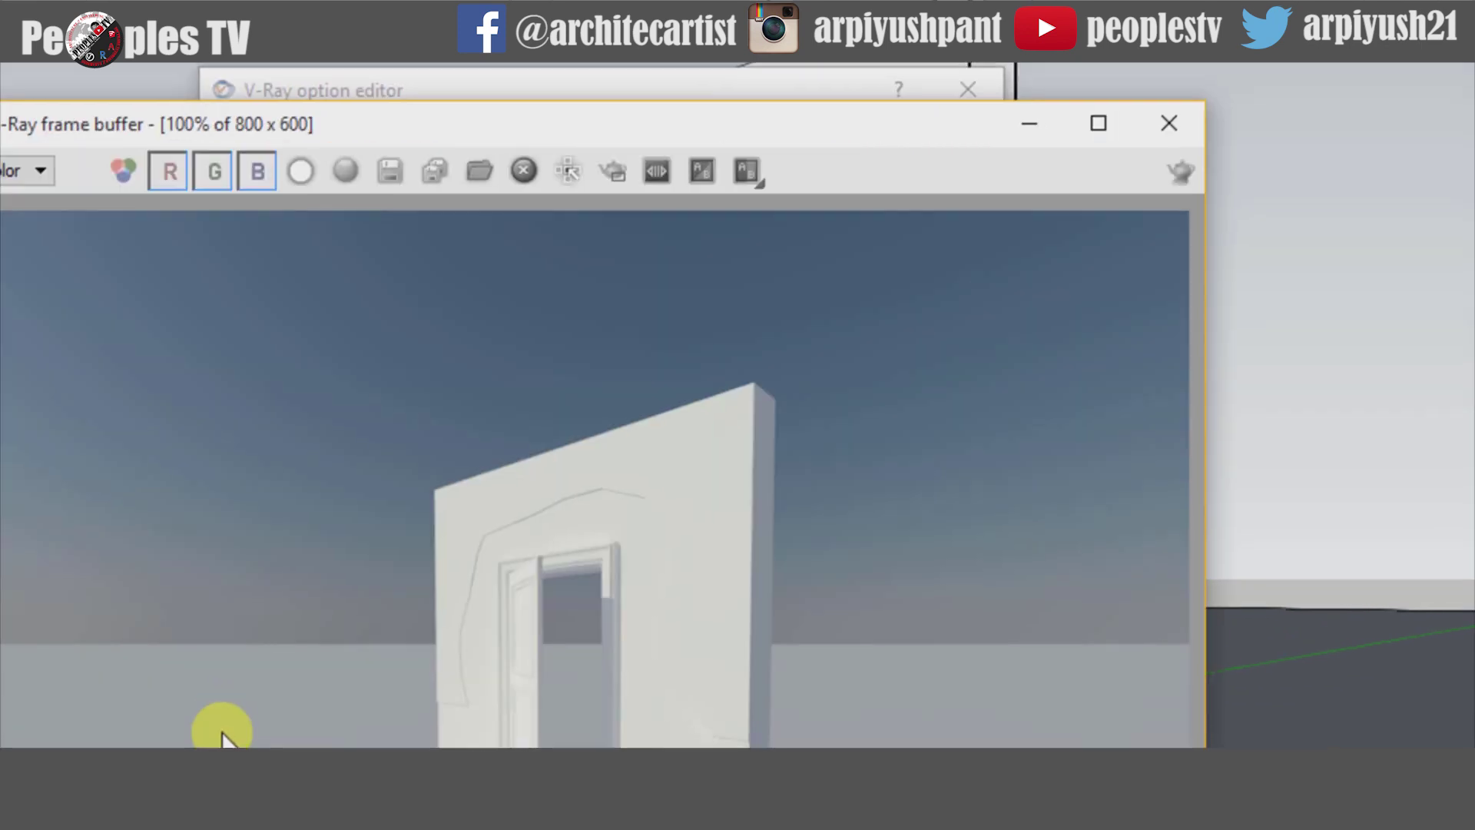